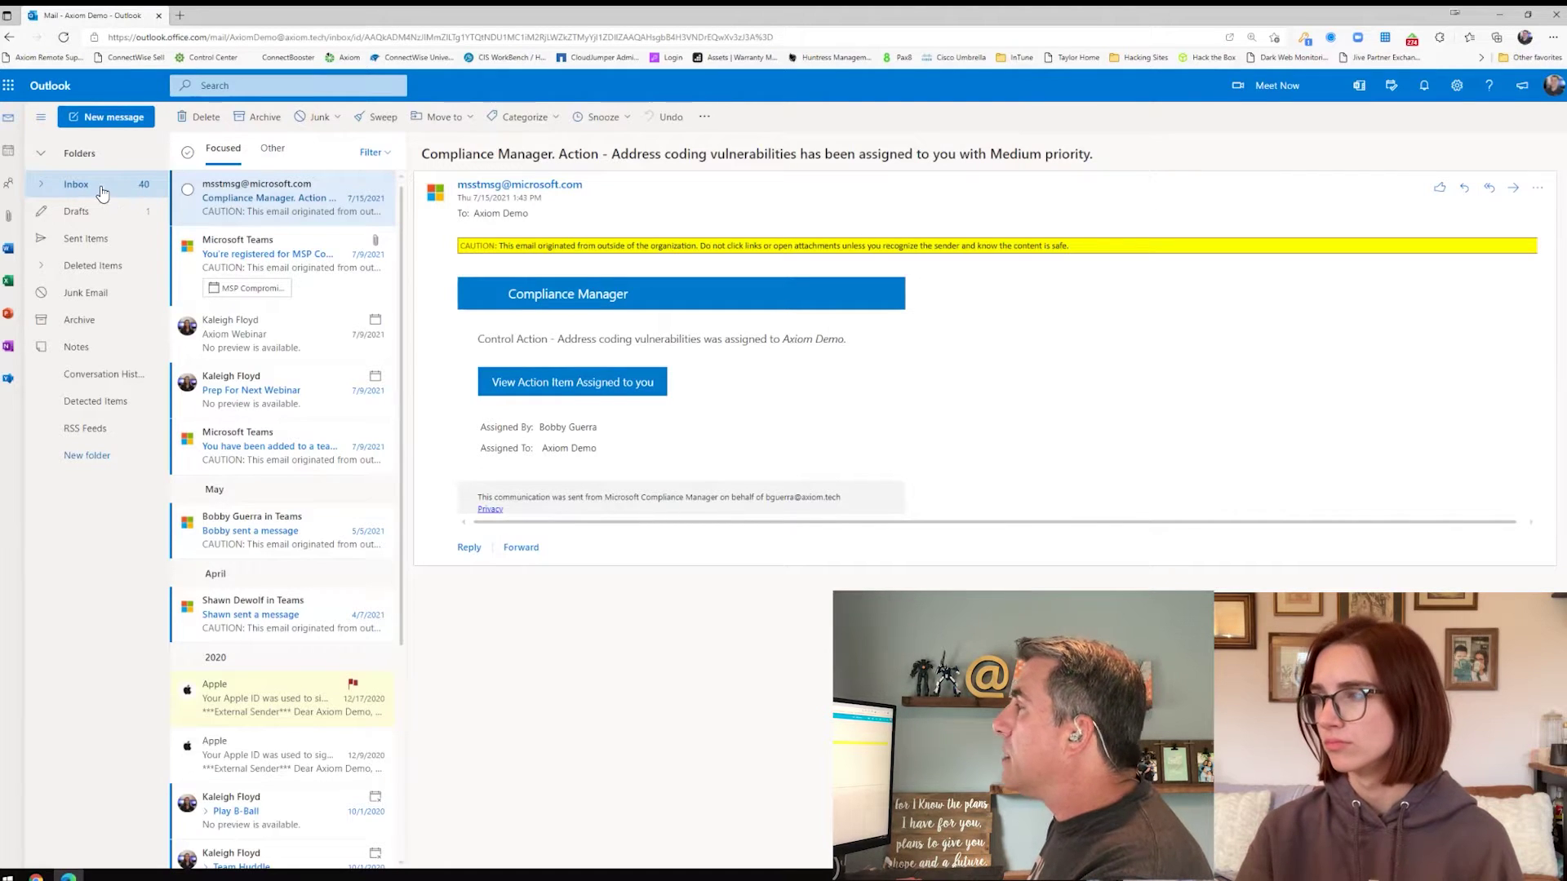
View the permissions of the Axiom Demo mailbox's Inbox folder and close them without changes
right_click(103, 190)
click(160, 369)
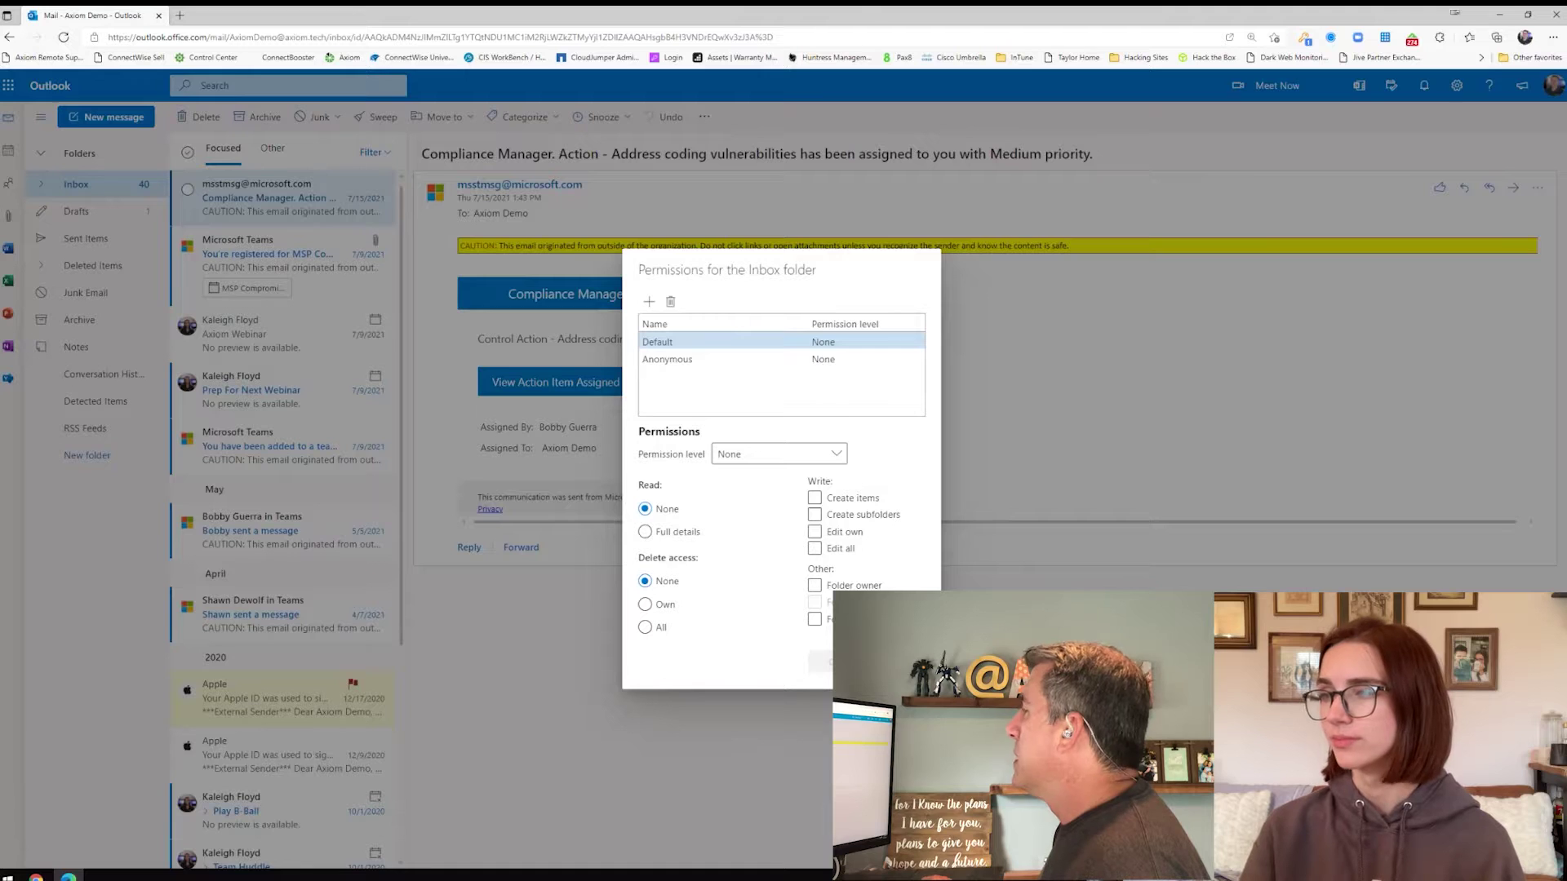
click(849, 662)
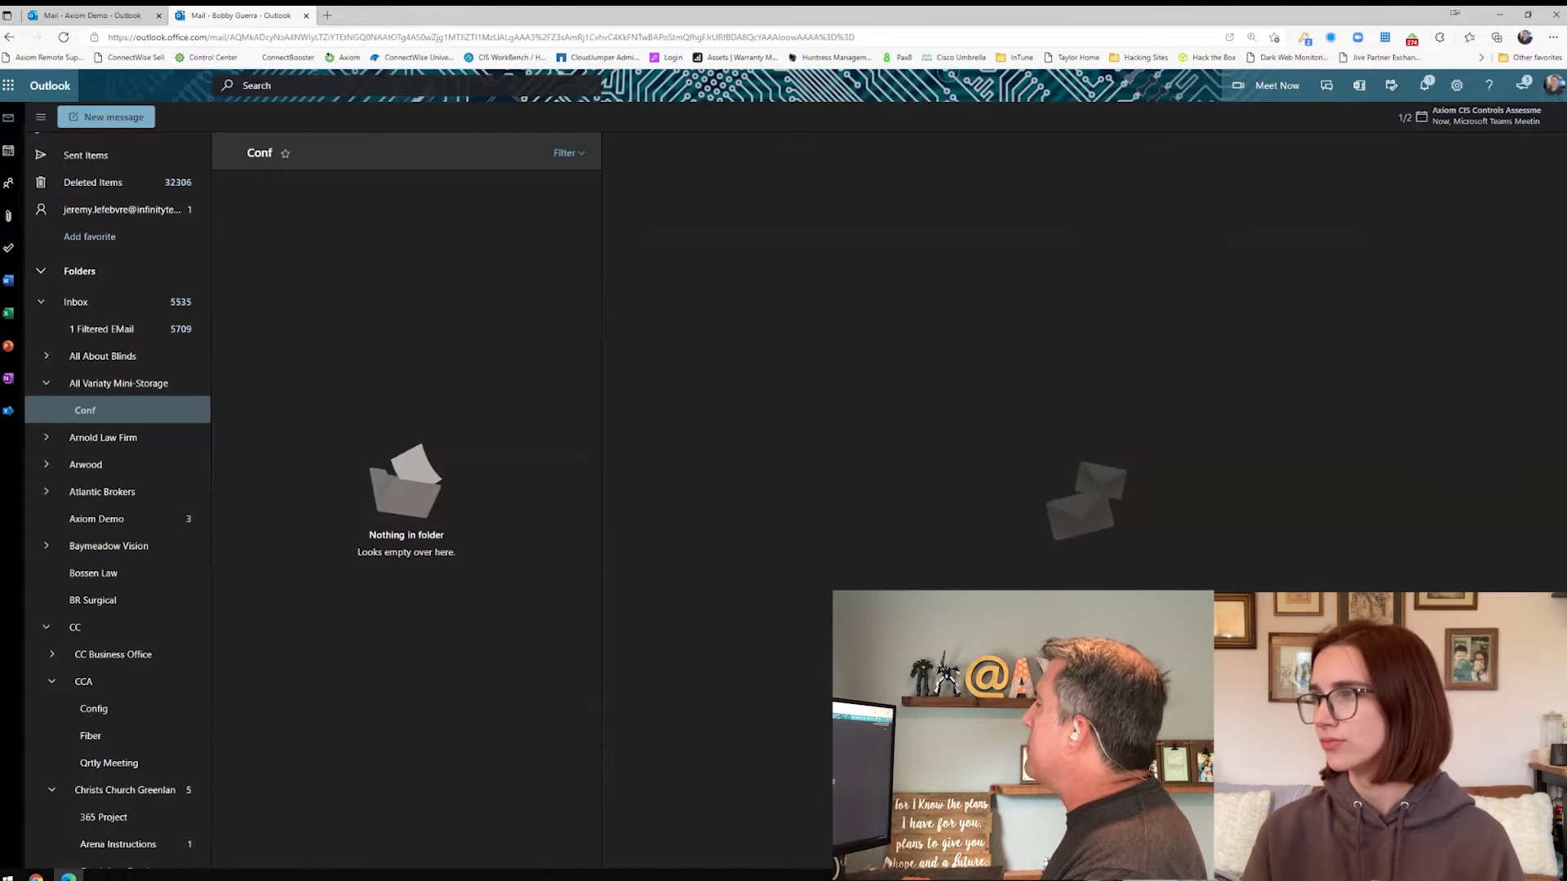
Bring up the account's option to open another mailbox, cancel it, and return to the Axiom Demo mailbox
click(1553, 85)
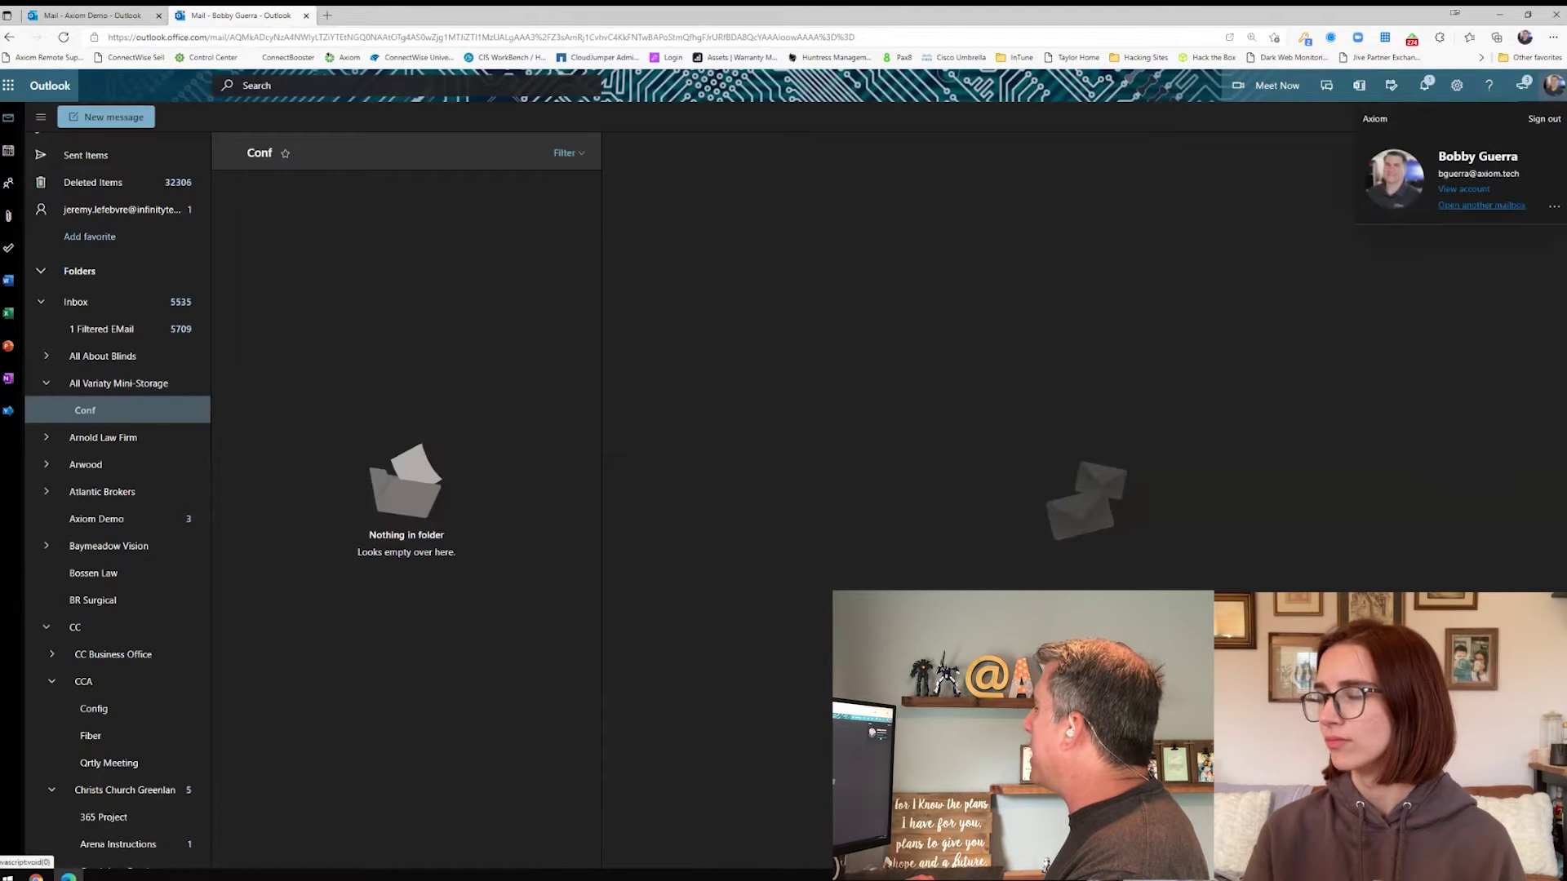
click(1481, 205)
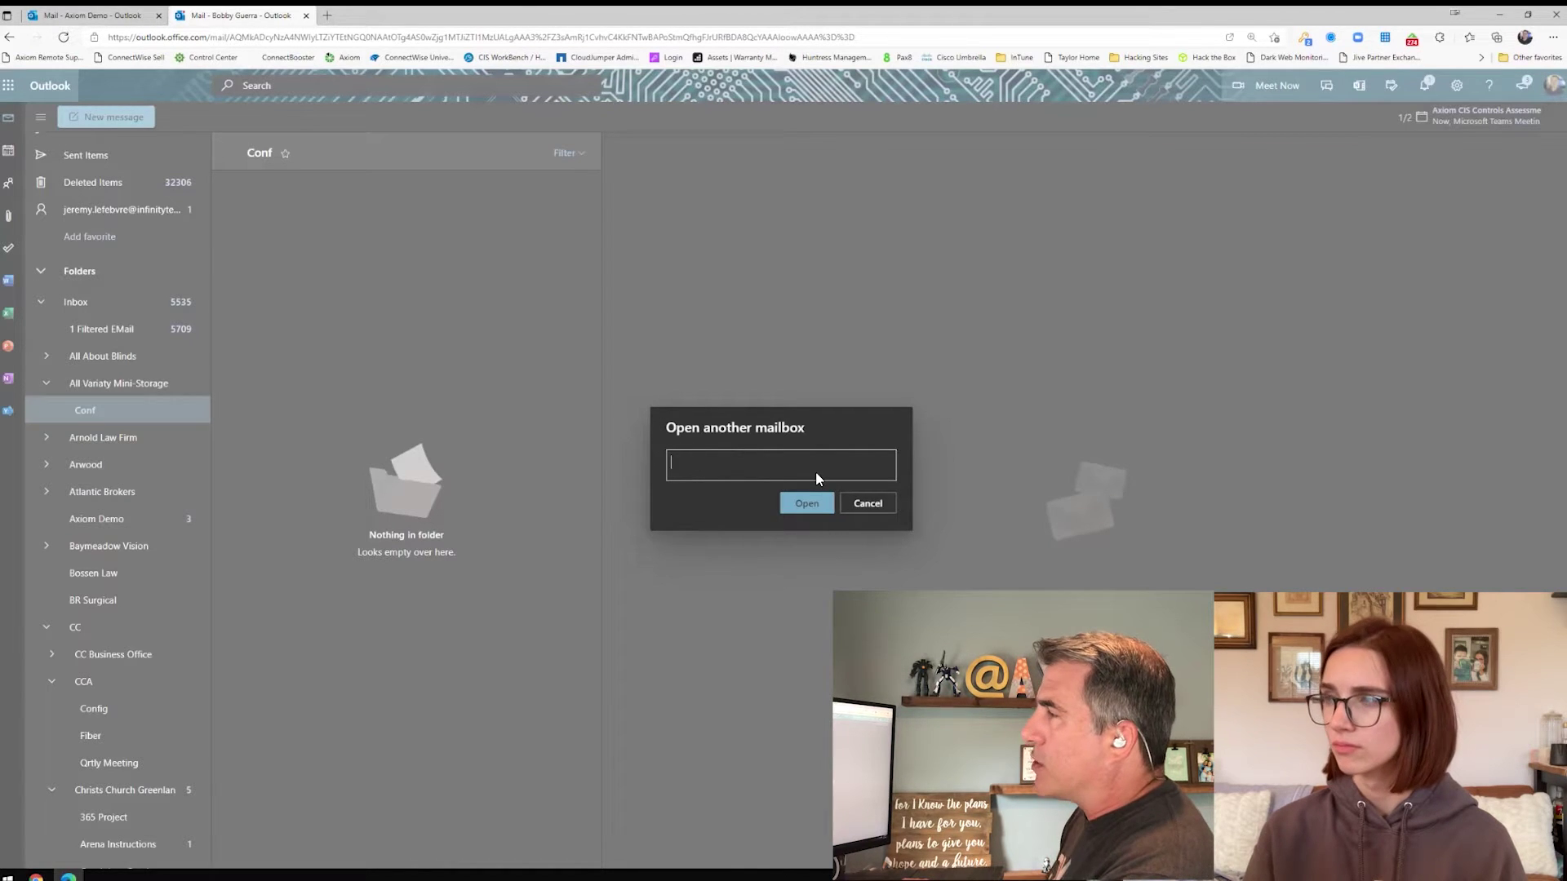
click(867, 504)
click(96, 16)
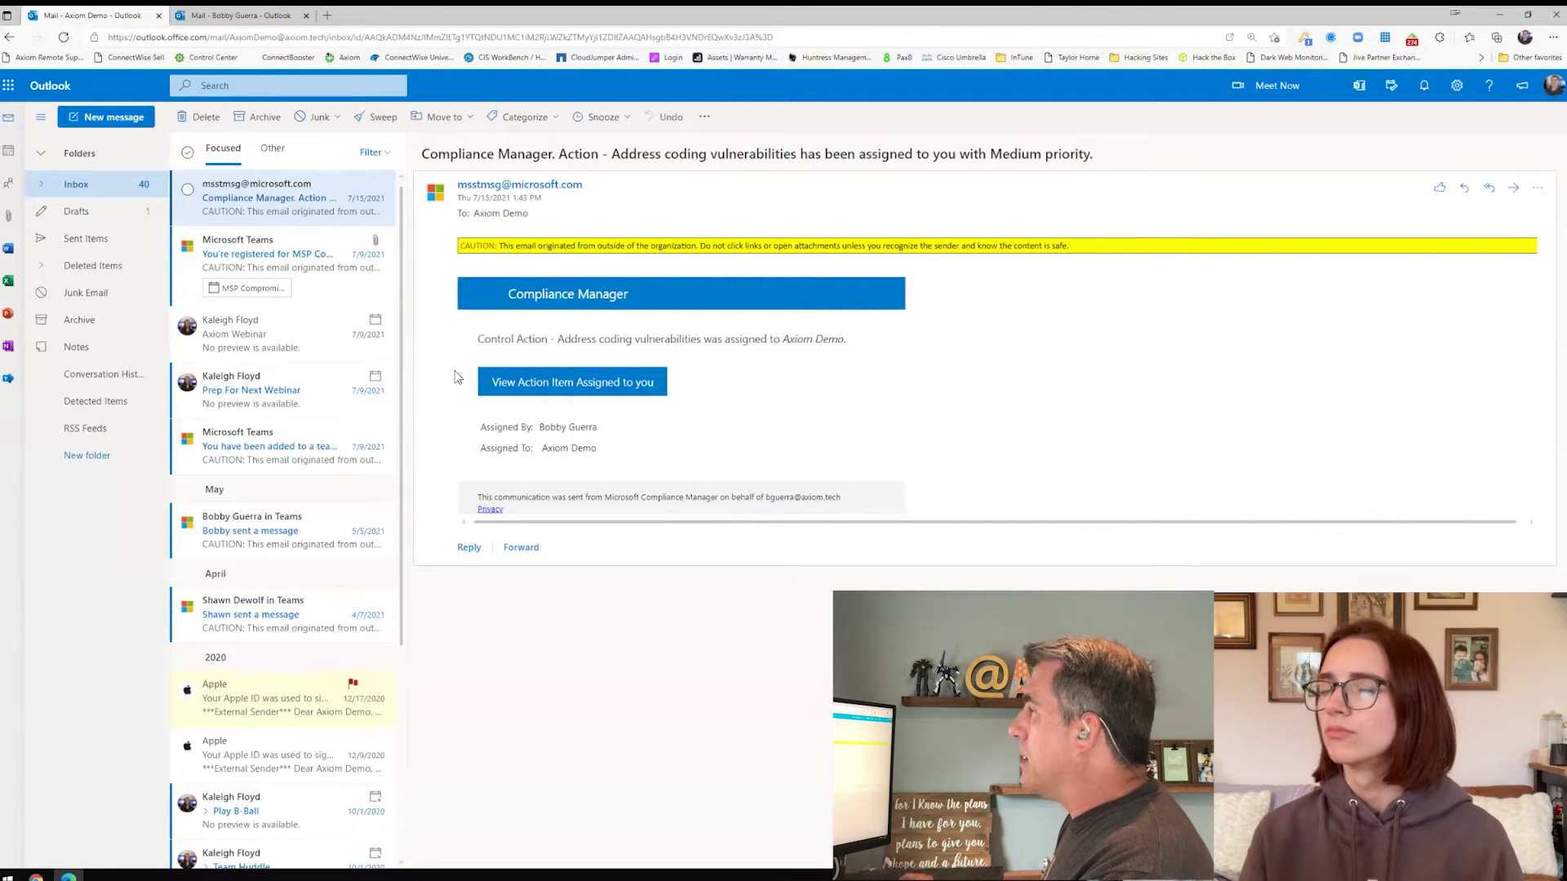
Review the permission level and the read, write and delete access options for the Inbox folder
right_click(97, 192)
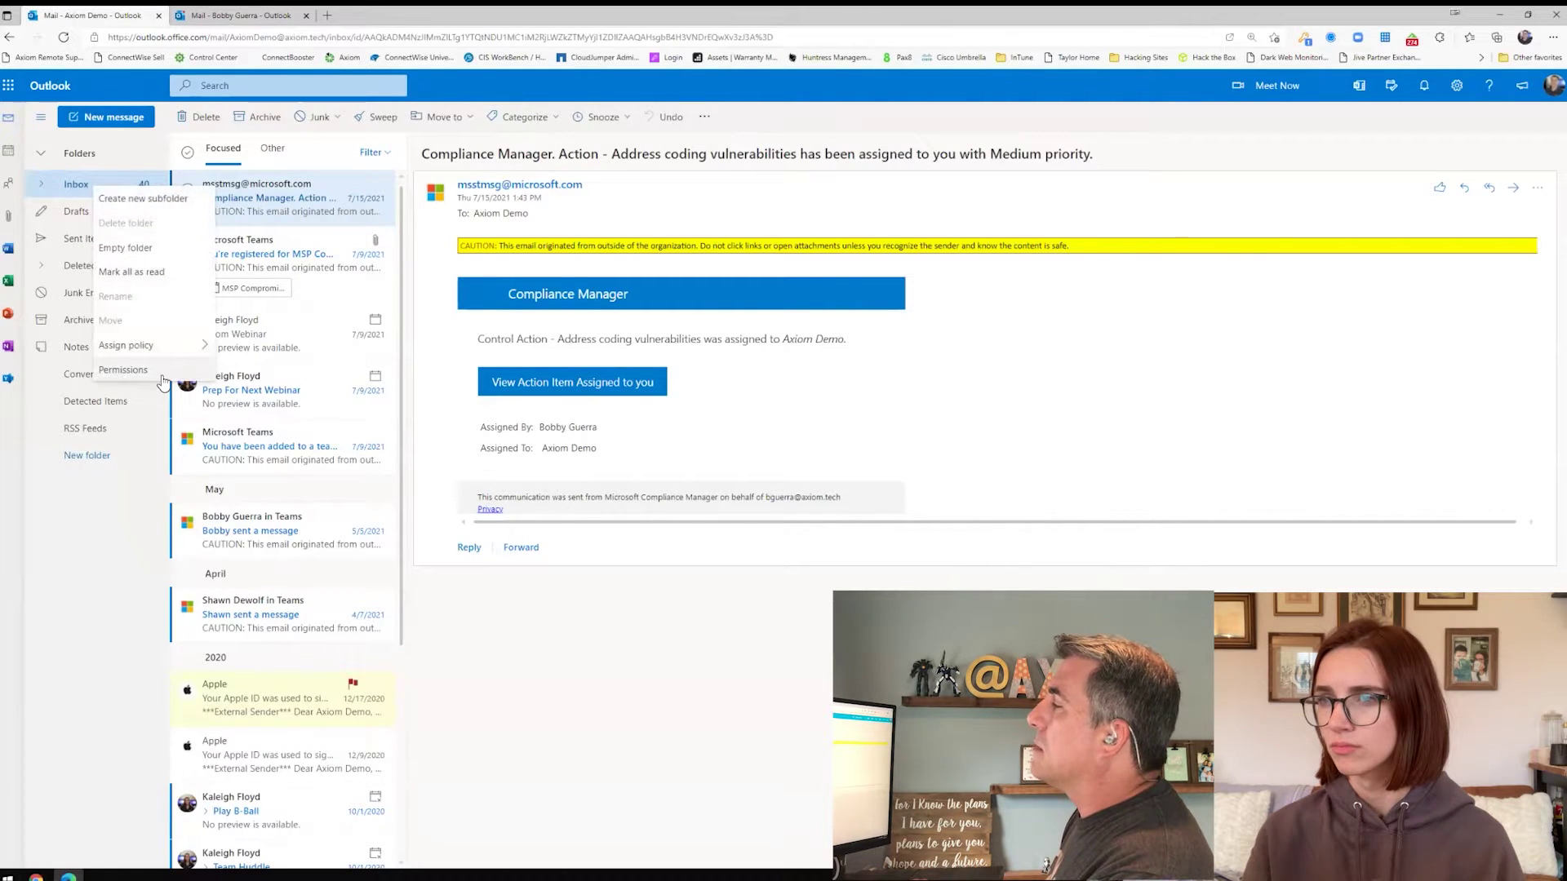
click(131, 371)
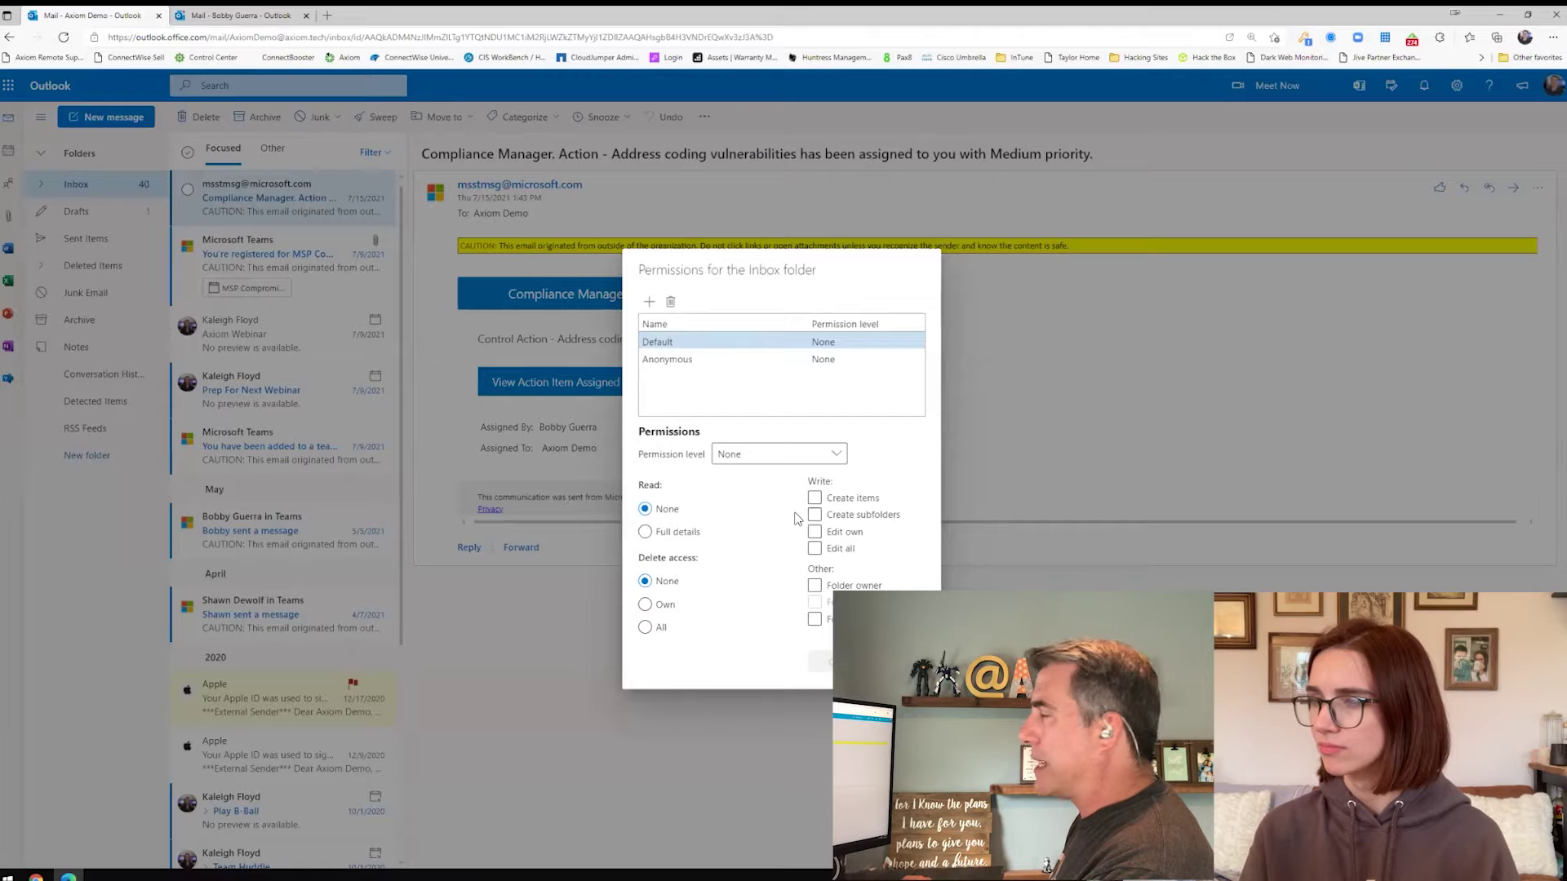
click(853, 585)
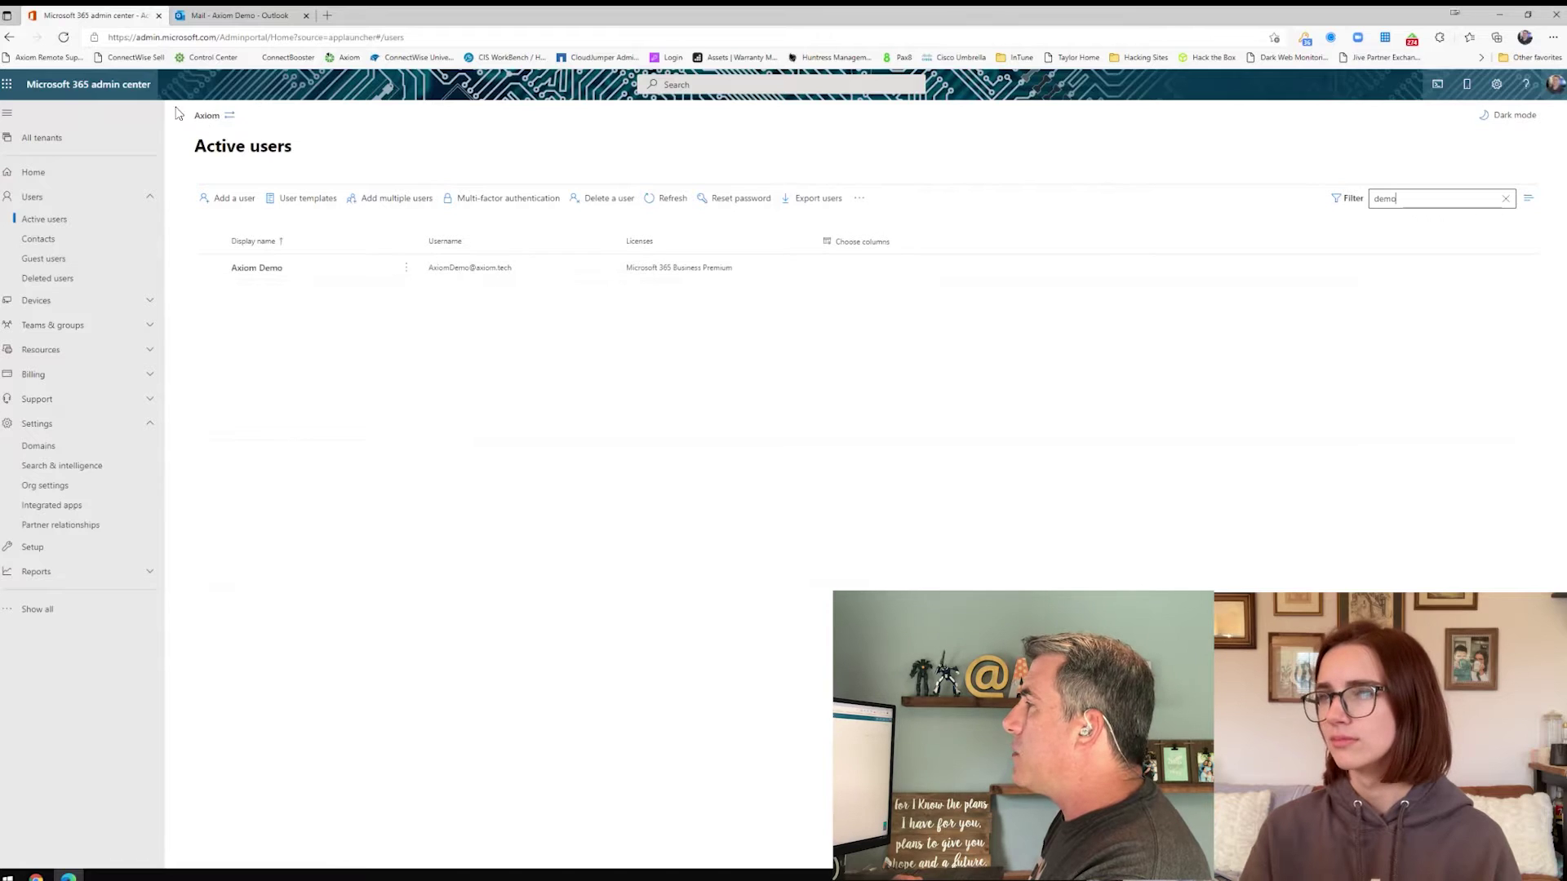
Open the email forwarding settings of the Axiom Demo user in the Microsoft 365 admin center
click(259, 270)
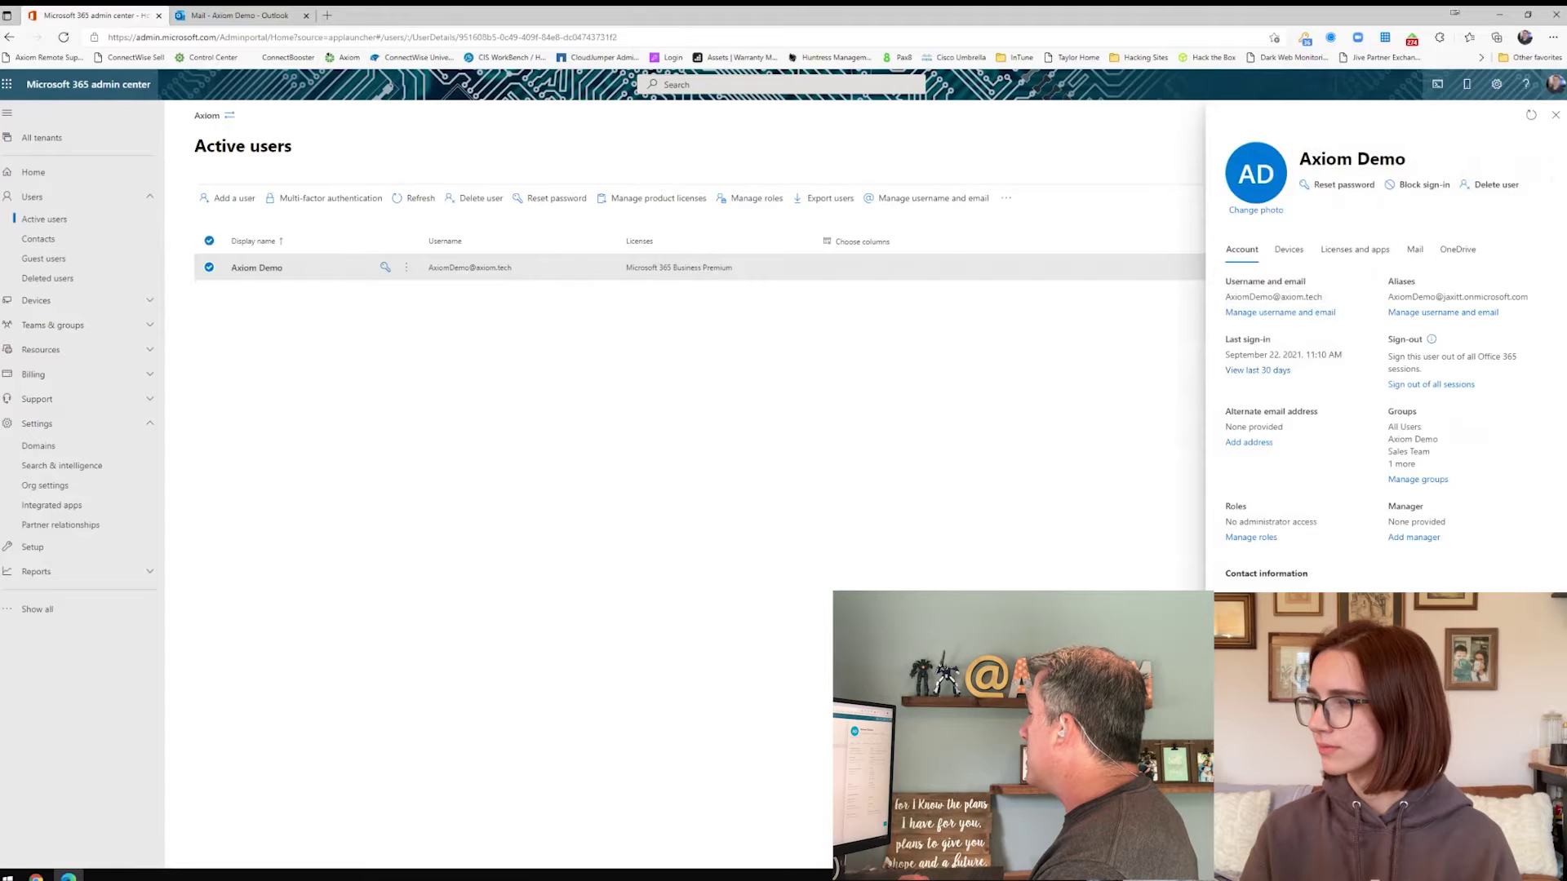
click(1415, 249)
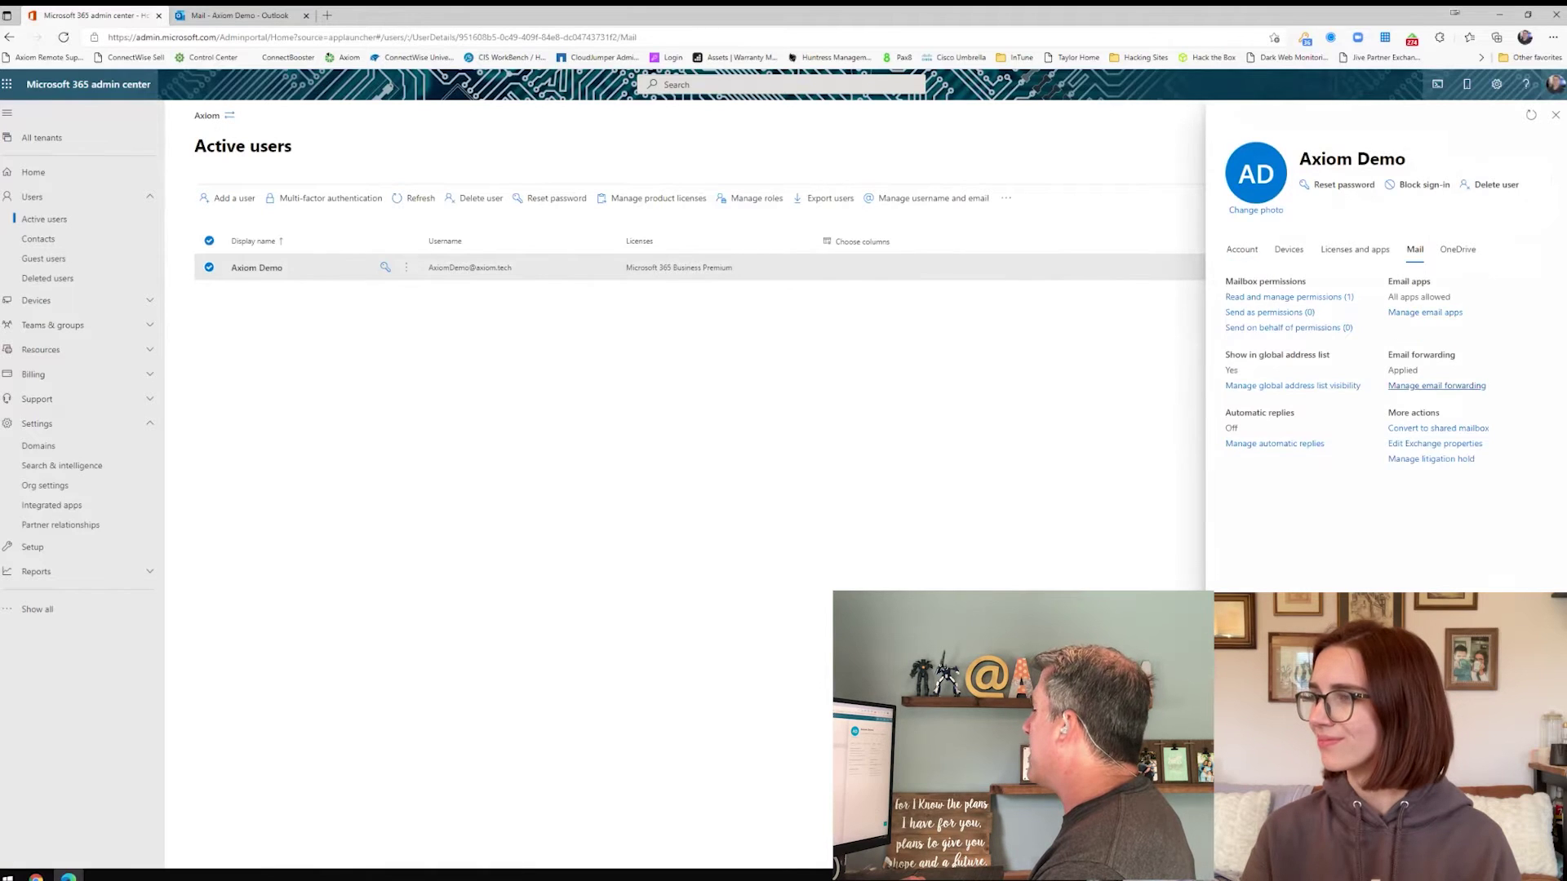
click(1436, 386)
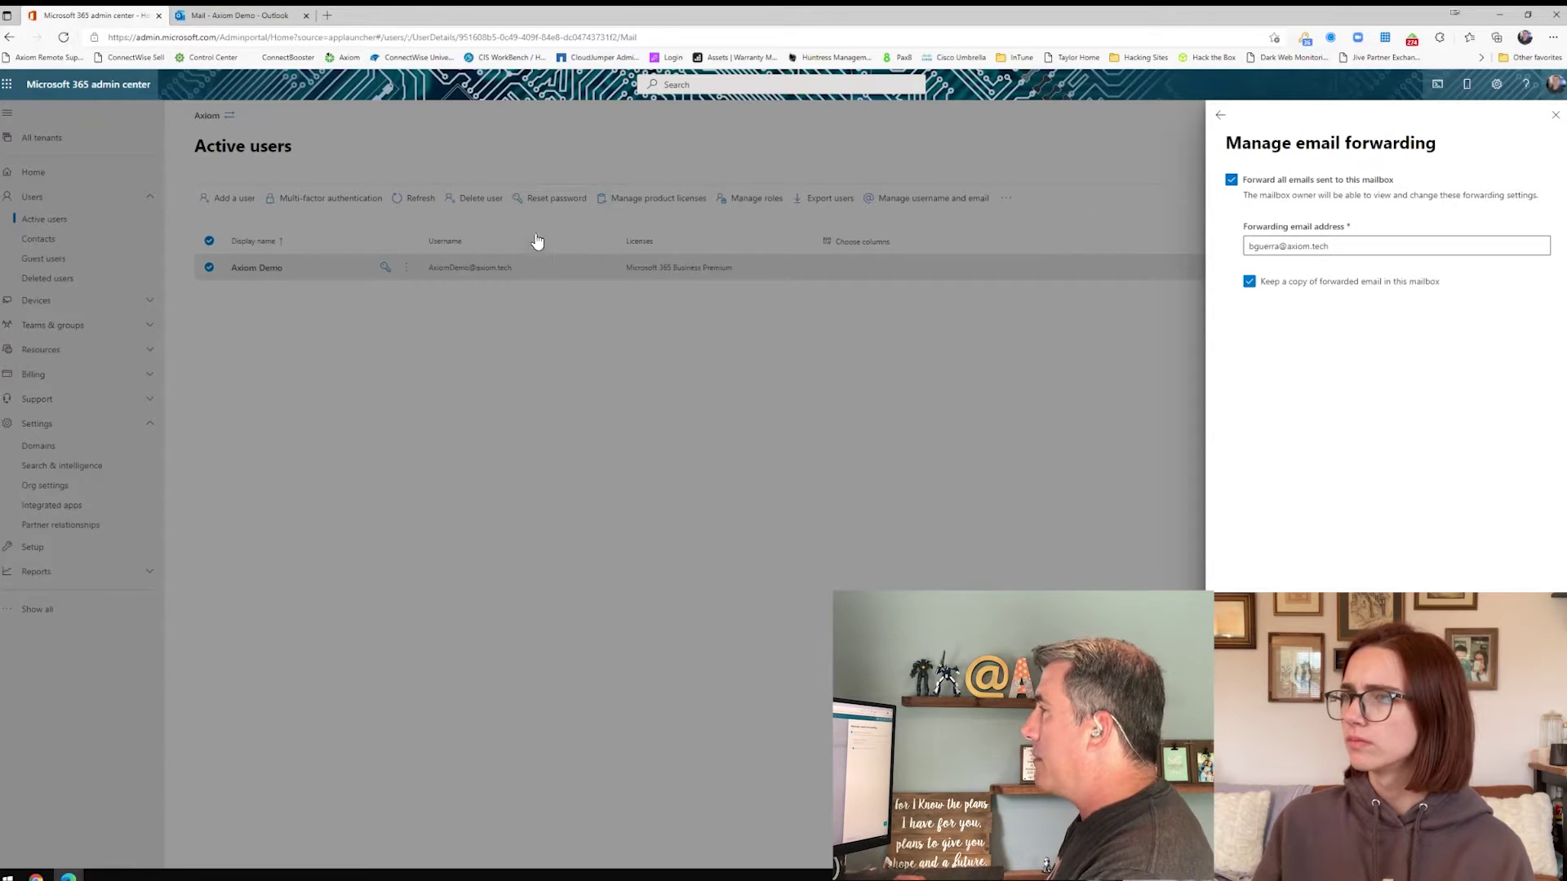
Switch to the Axiom Demo mailbox in Outlook, view its mail forwarding settings, and highlight the Outlook domain in the web address
click(237, 15)
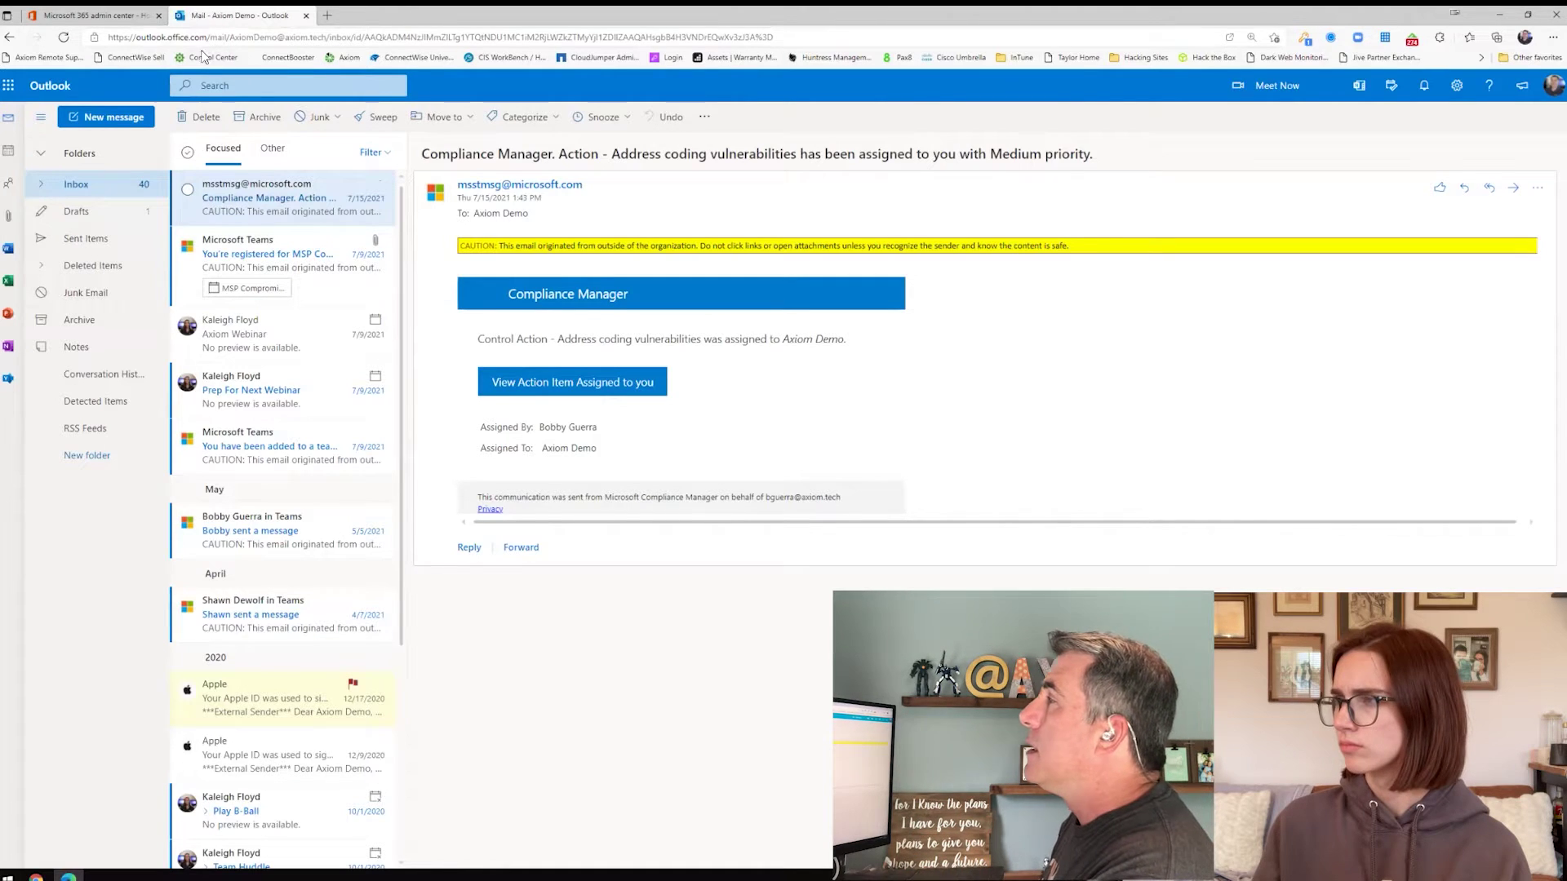
click(122, 17)
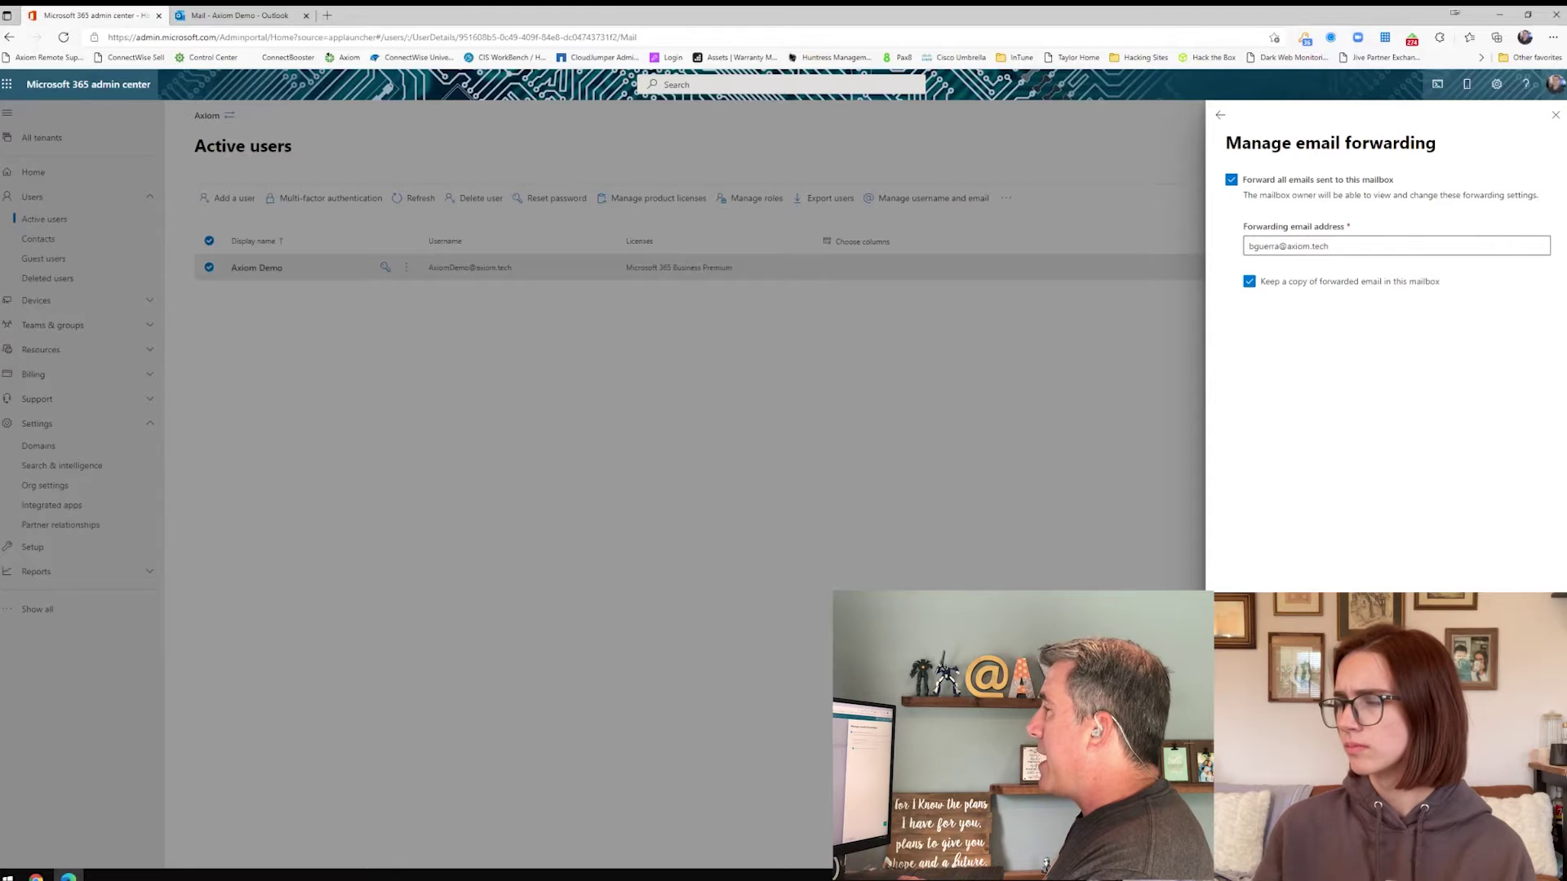
click(245, 15)
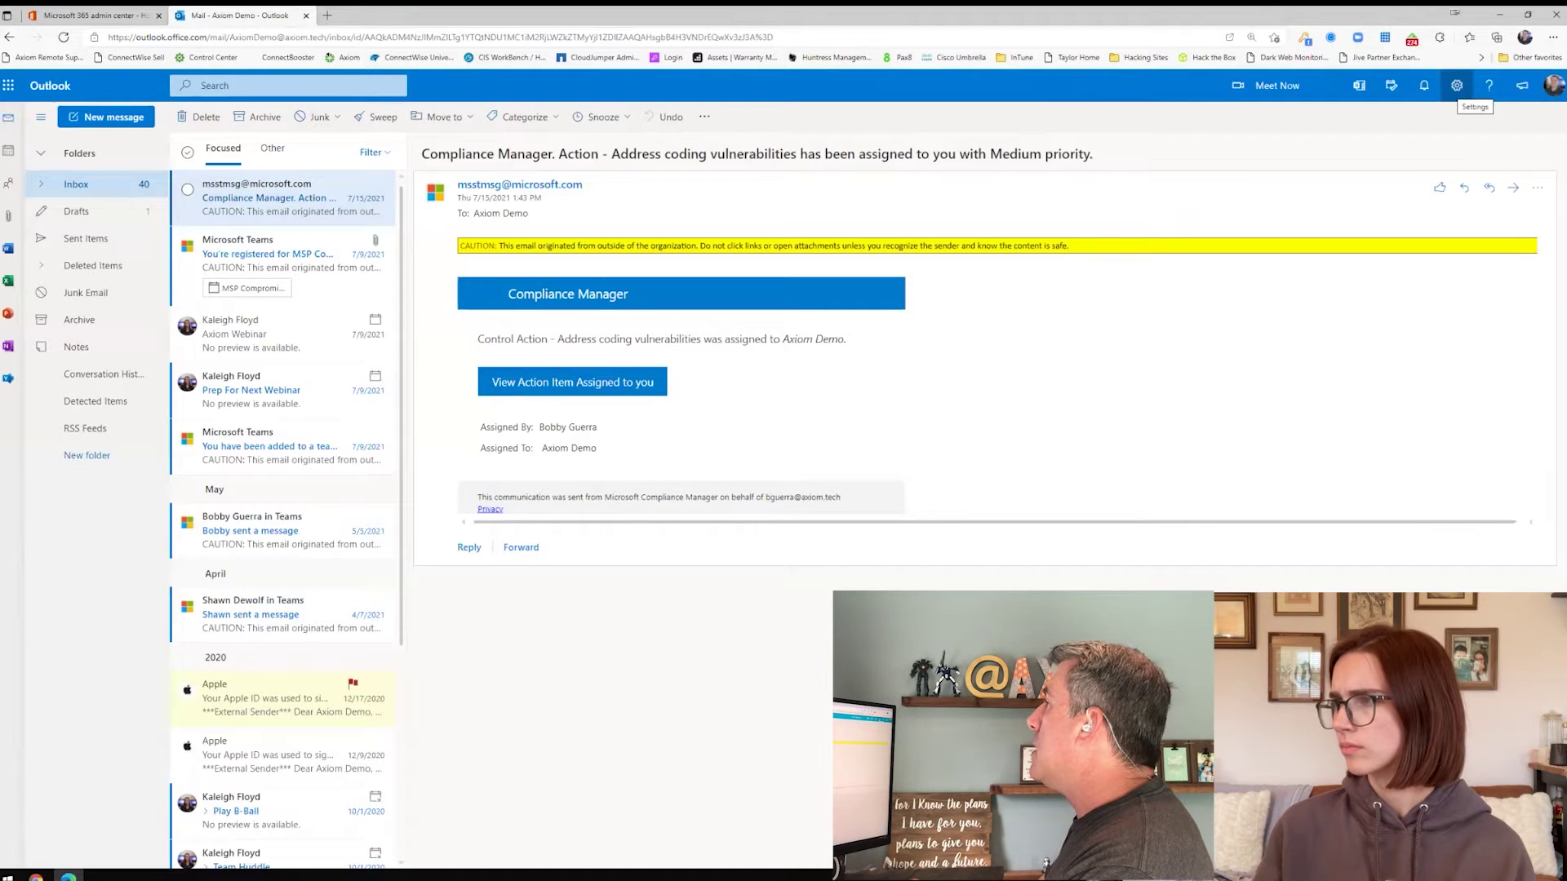
click(1457, 84)
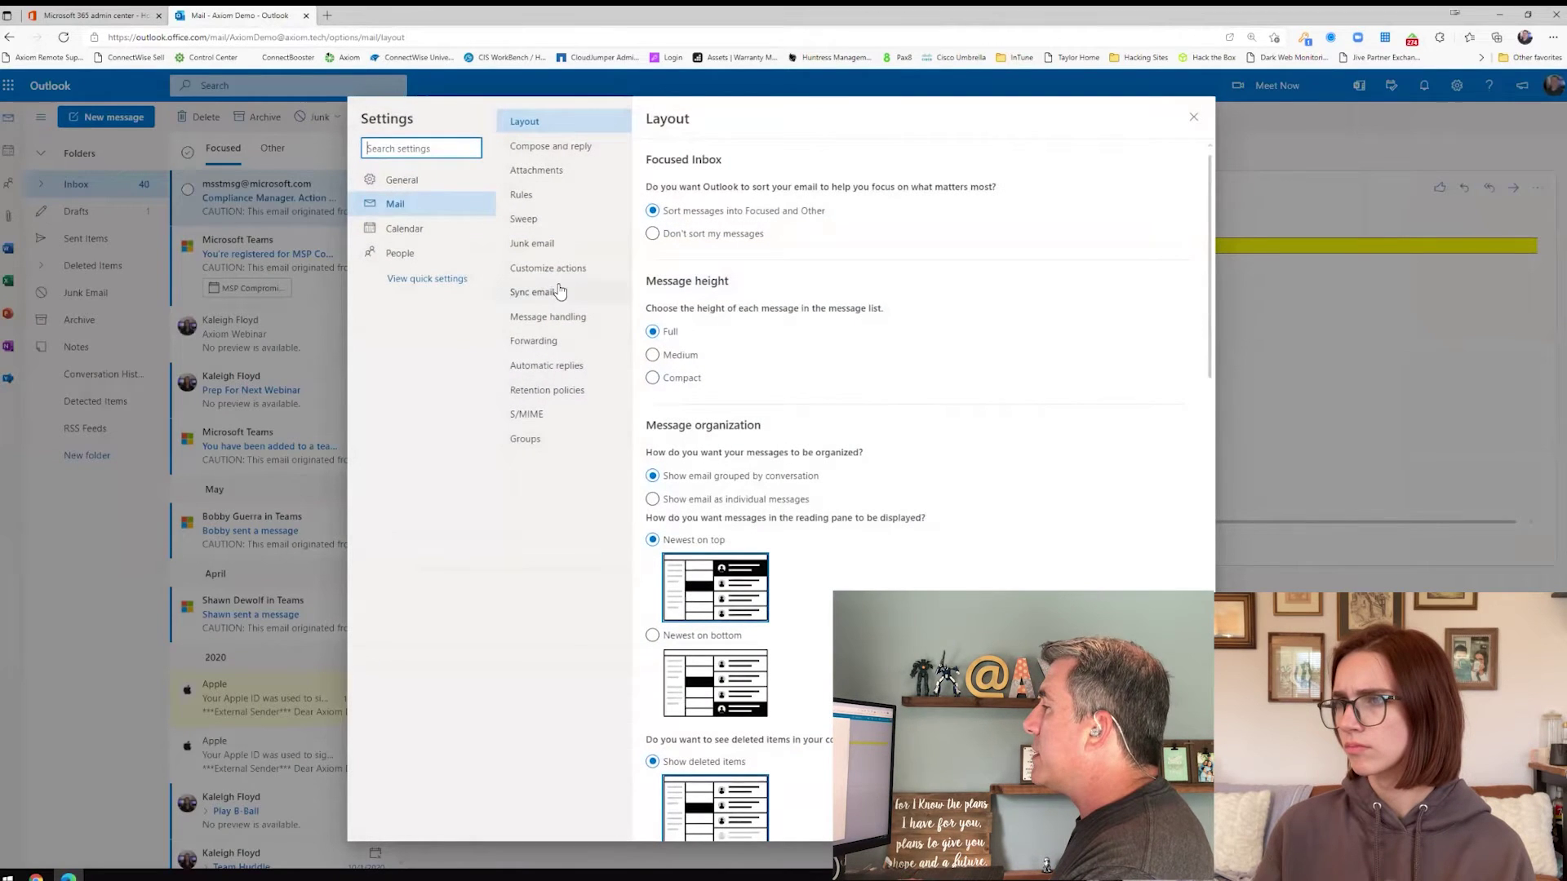
click(546, 347)
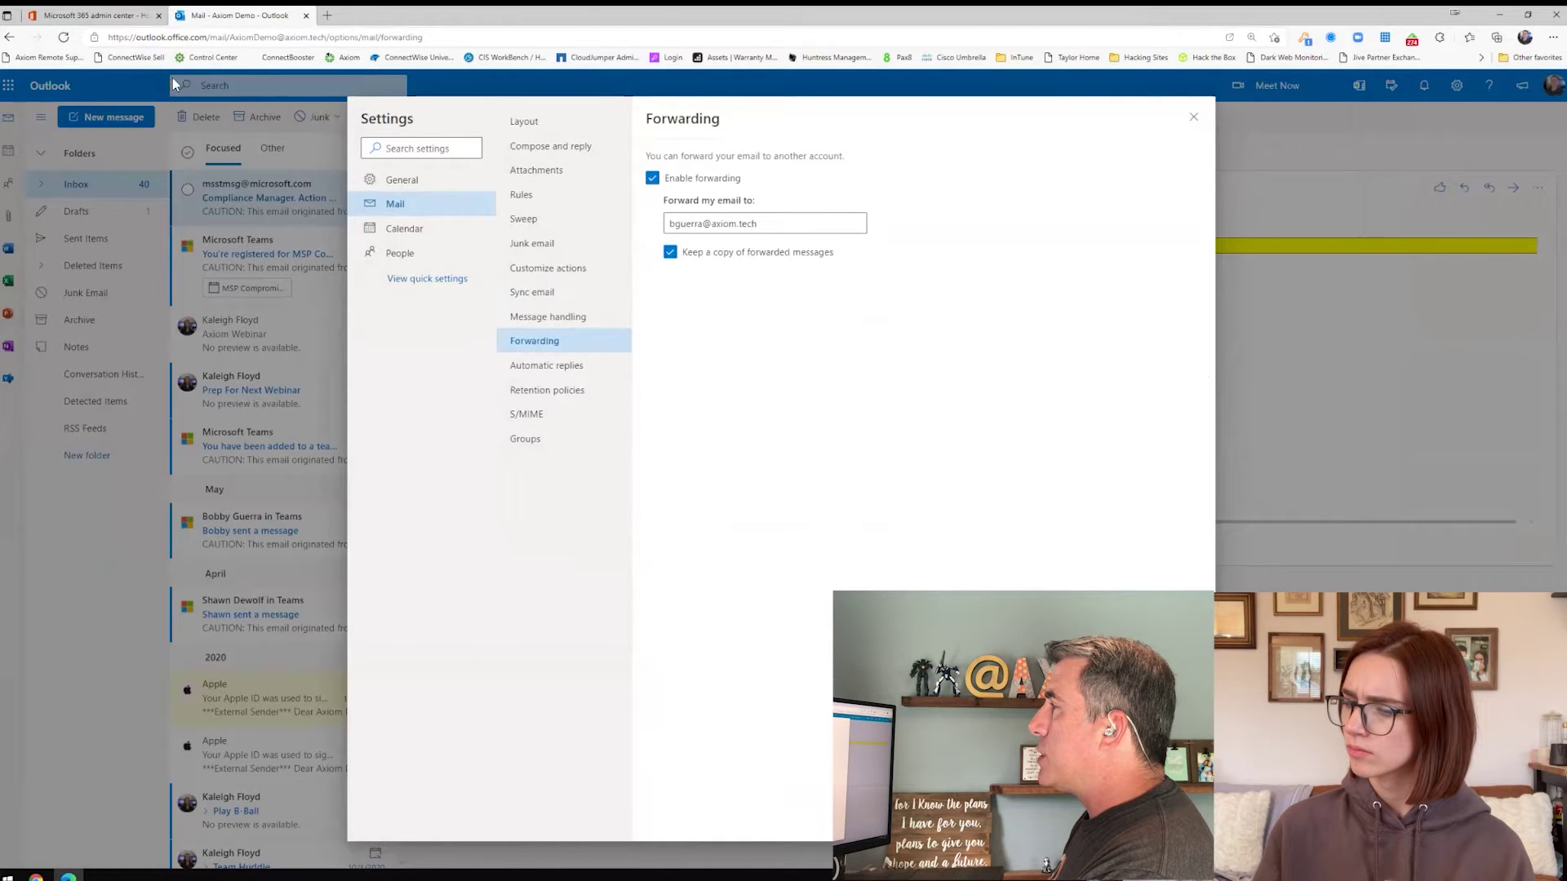
drag(201, 38, 109, 38)
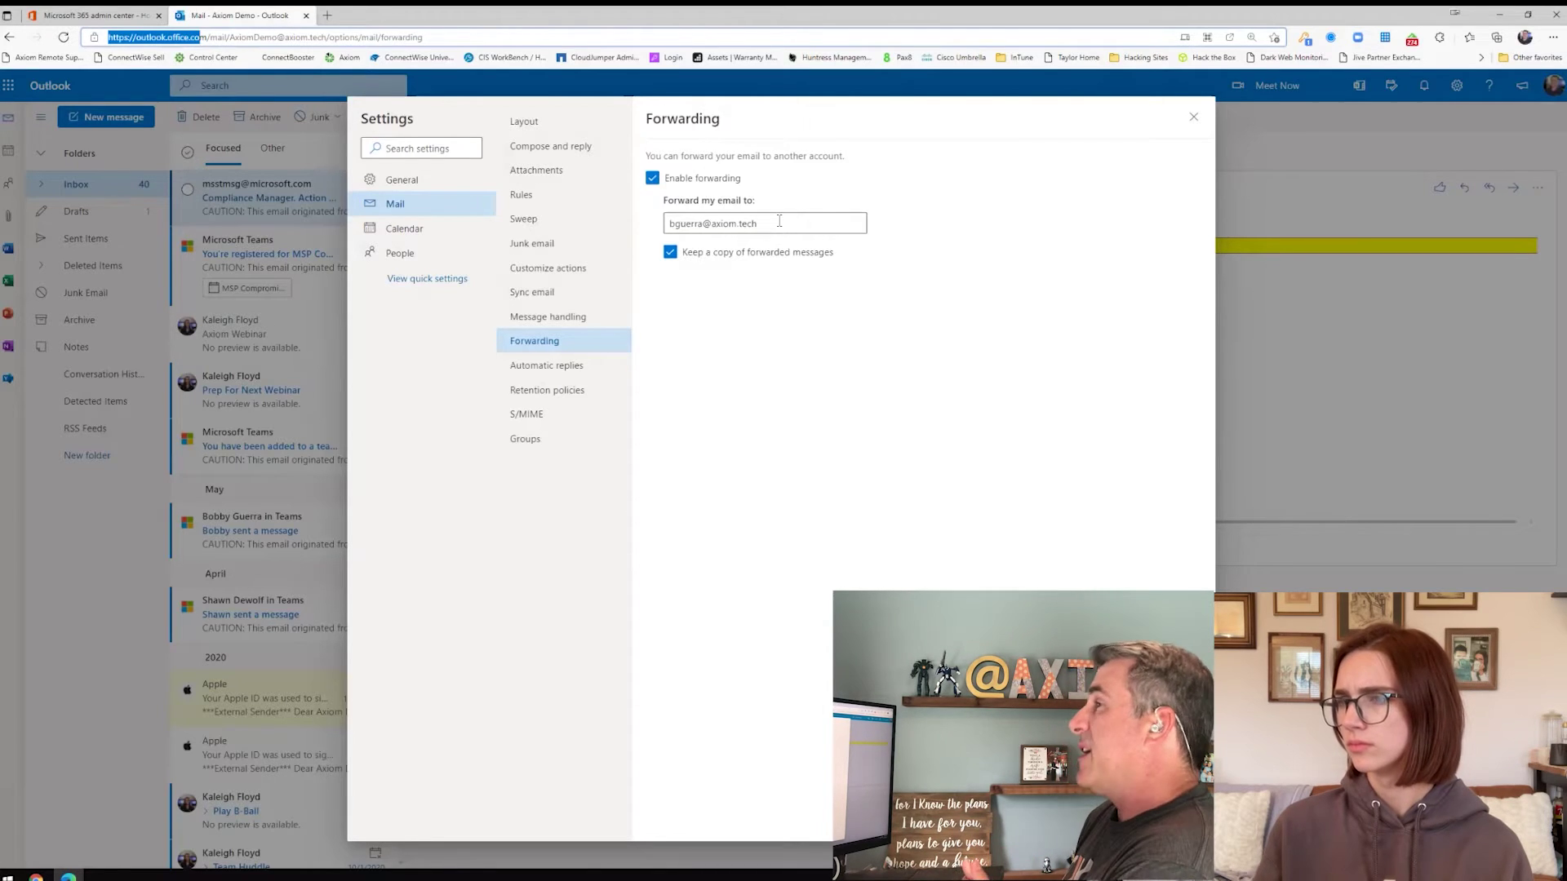
Return to the Microsoft 365 admin center and view who has read and manage permissions on the Axiom Demo mailbox
key(ctrl+Tab)
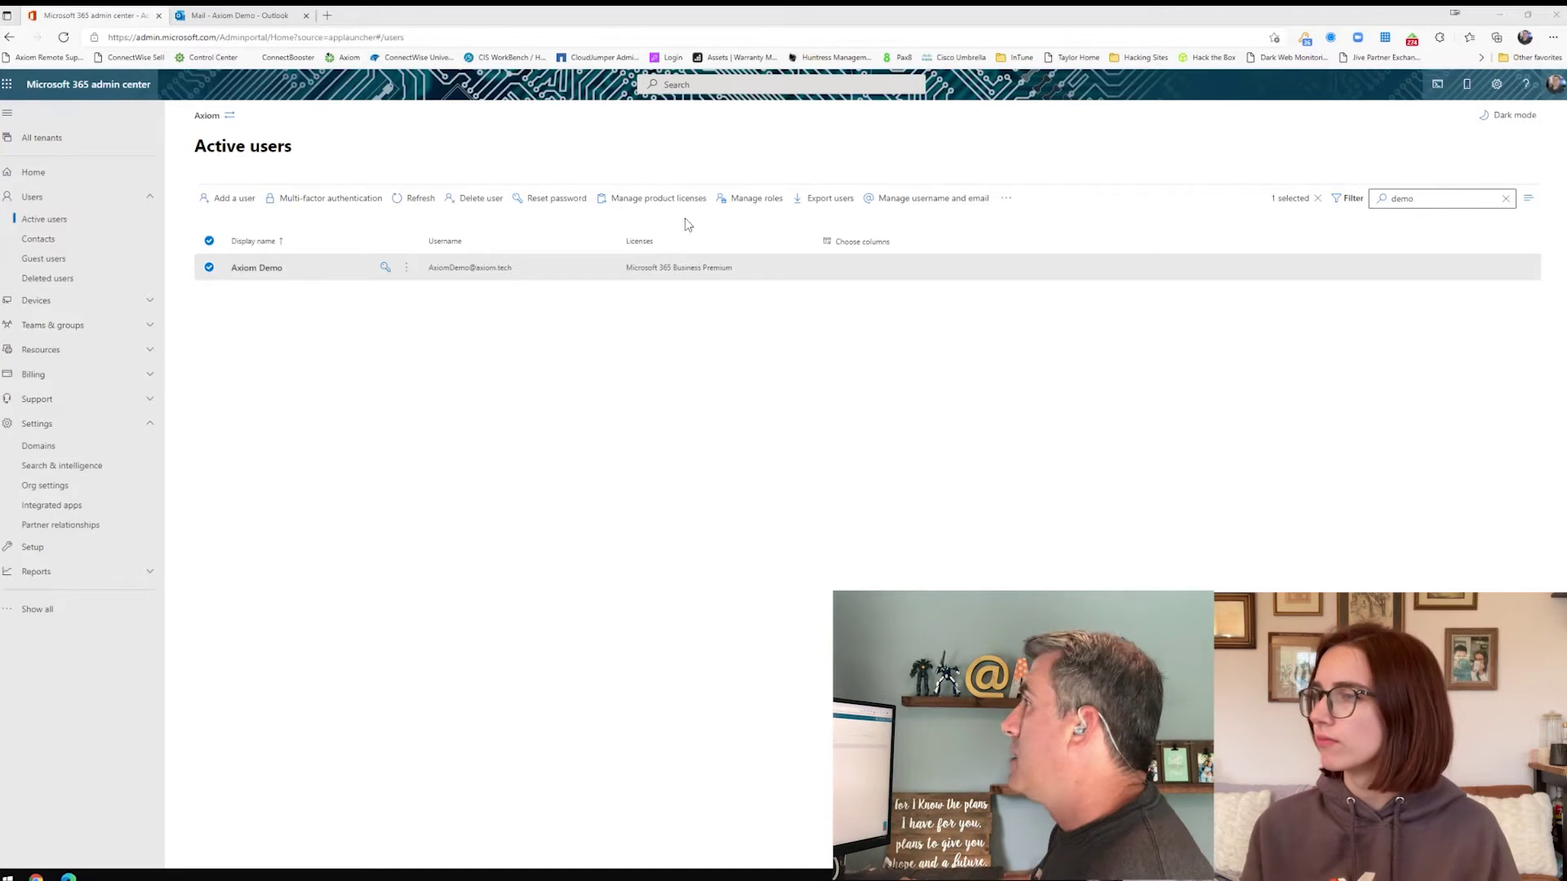
click(265, 275)
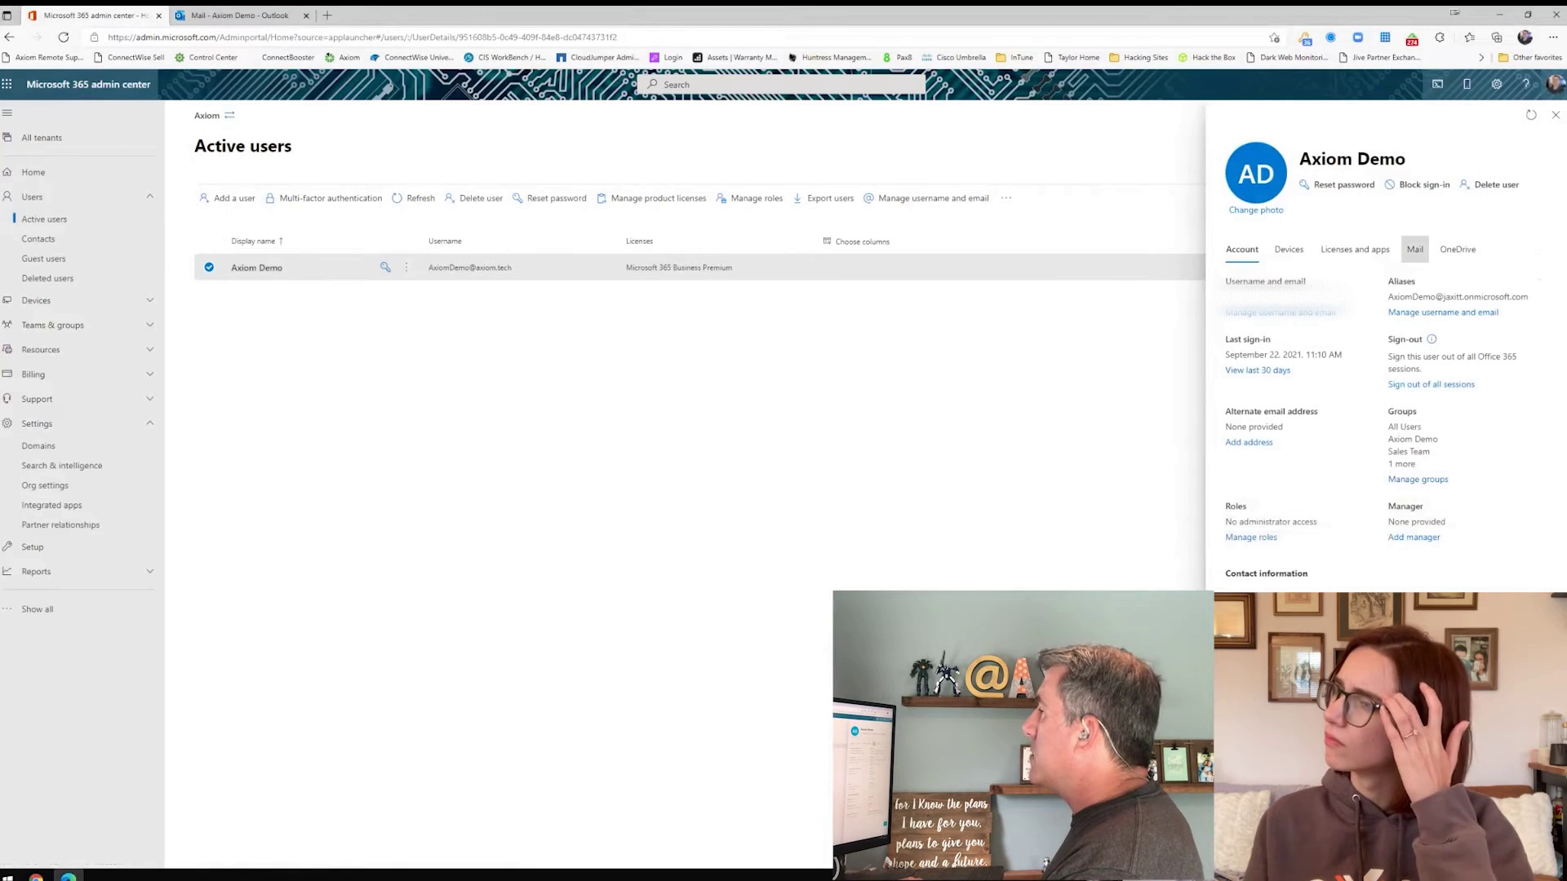
click(1415, 248)
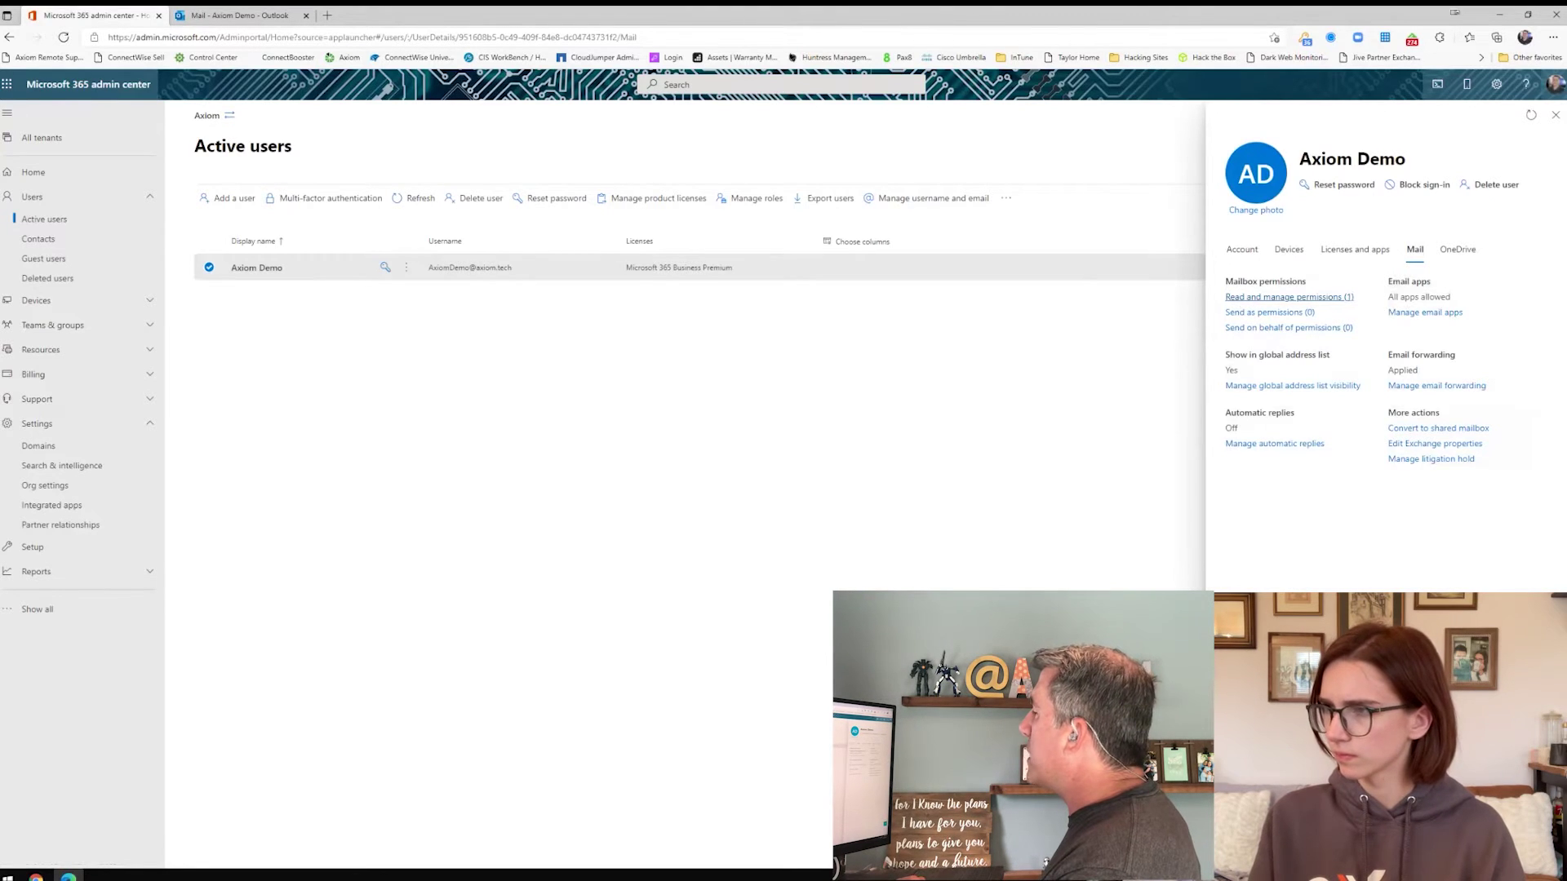
click(1289, 297)
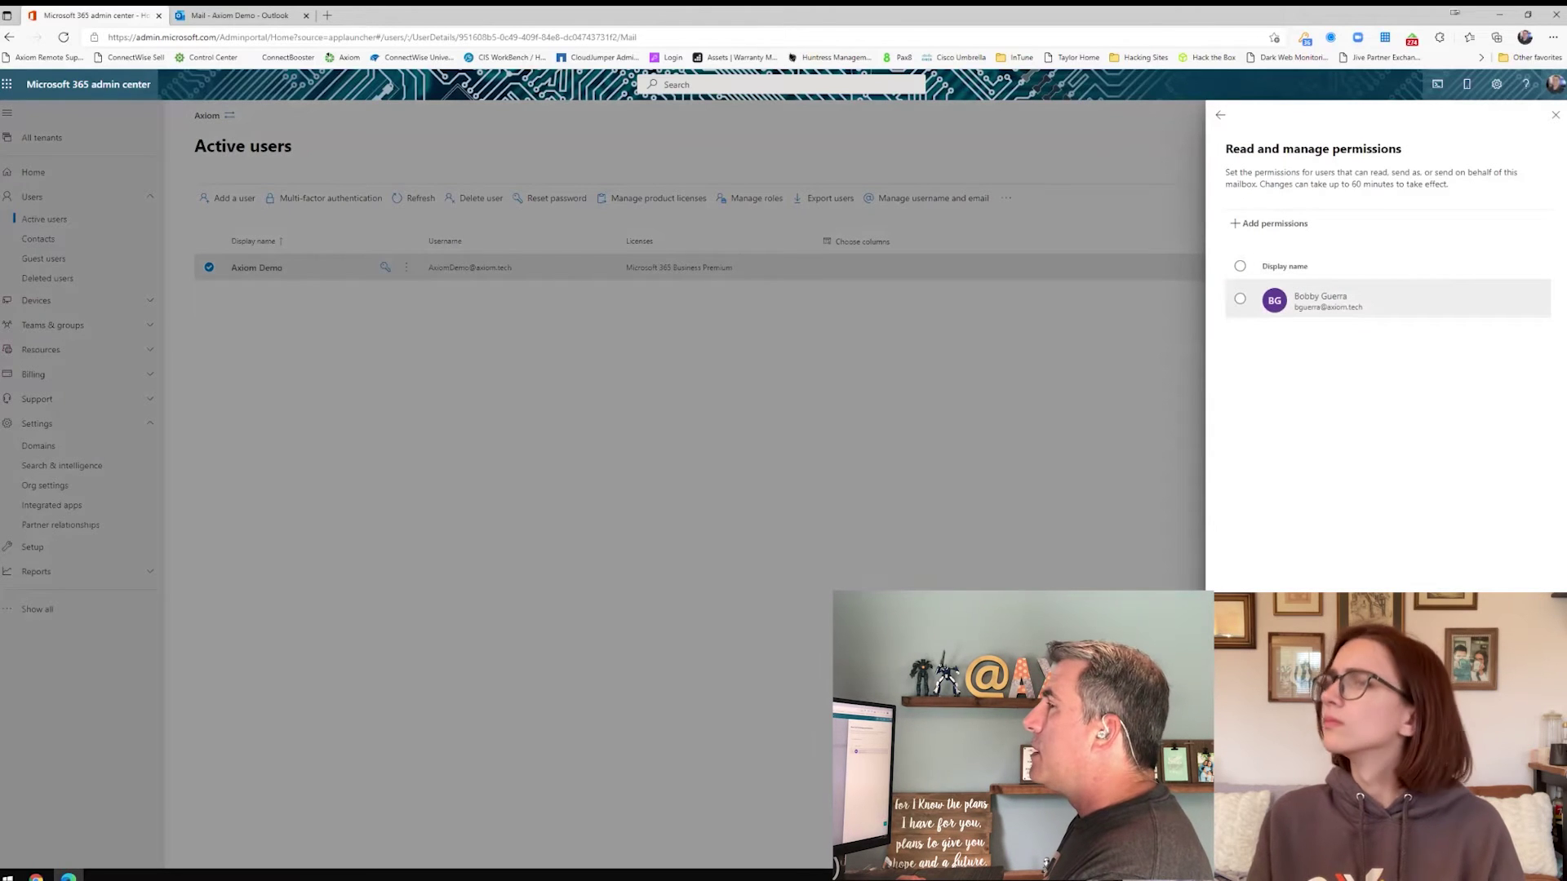
Switch back to Outlook and compare the permission entries listed for the Axiom Demo Inbox folder
click(240, 16)
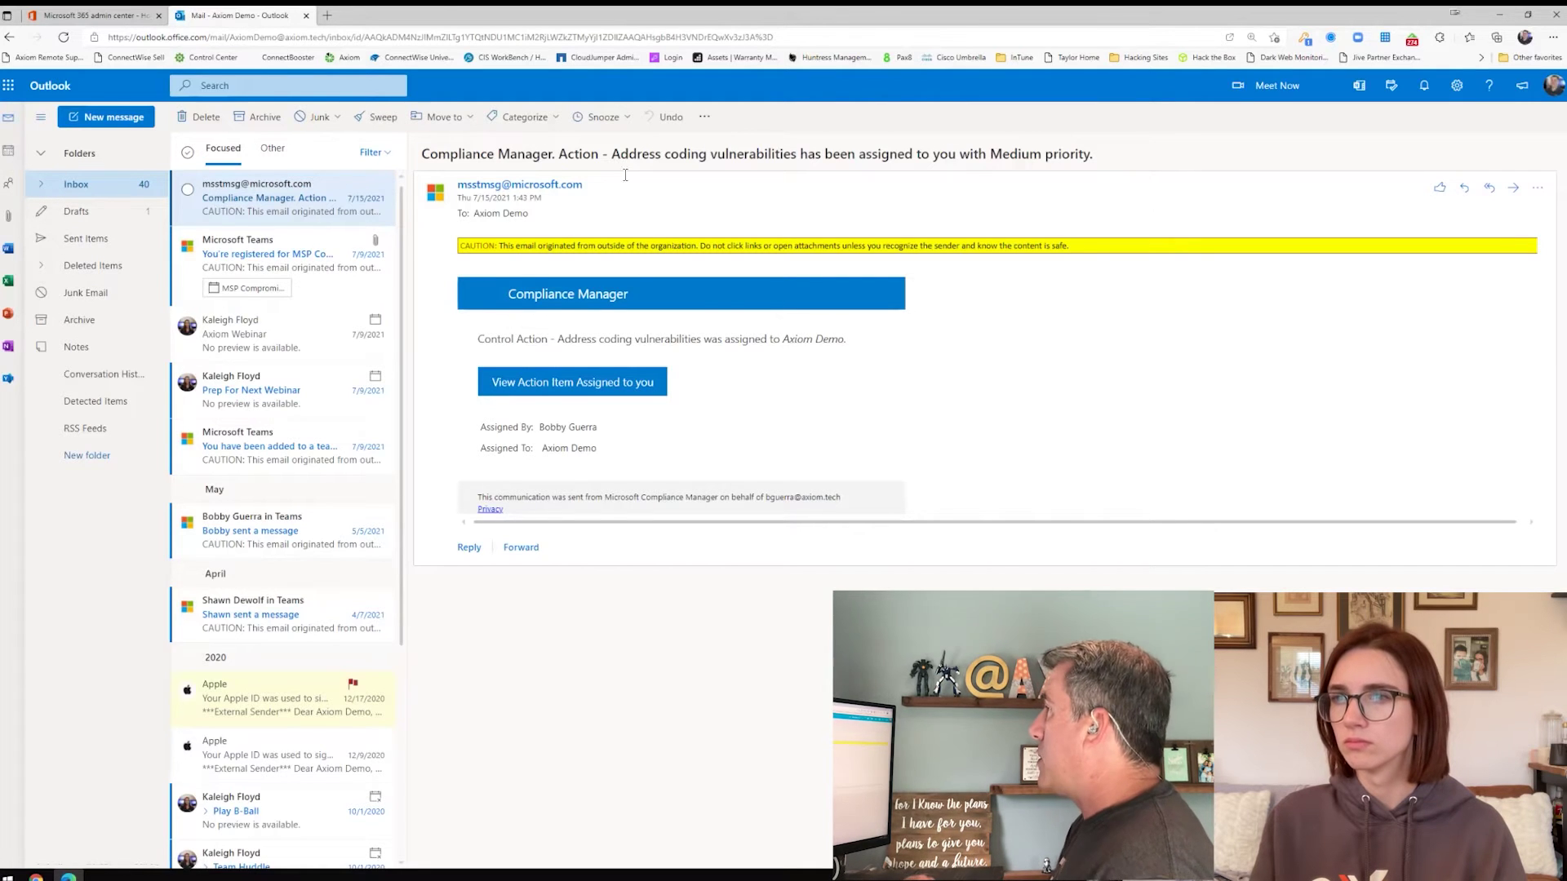
right_click(97, 186)
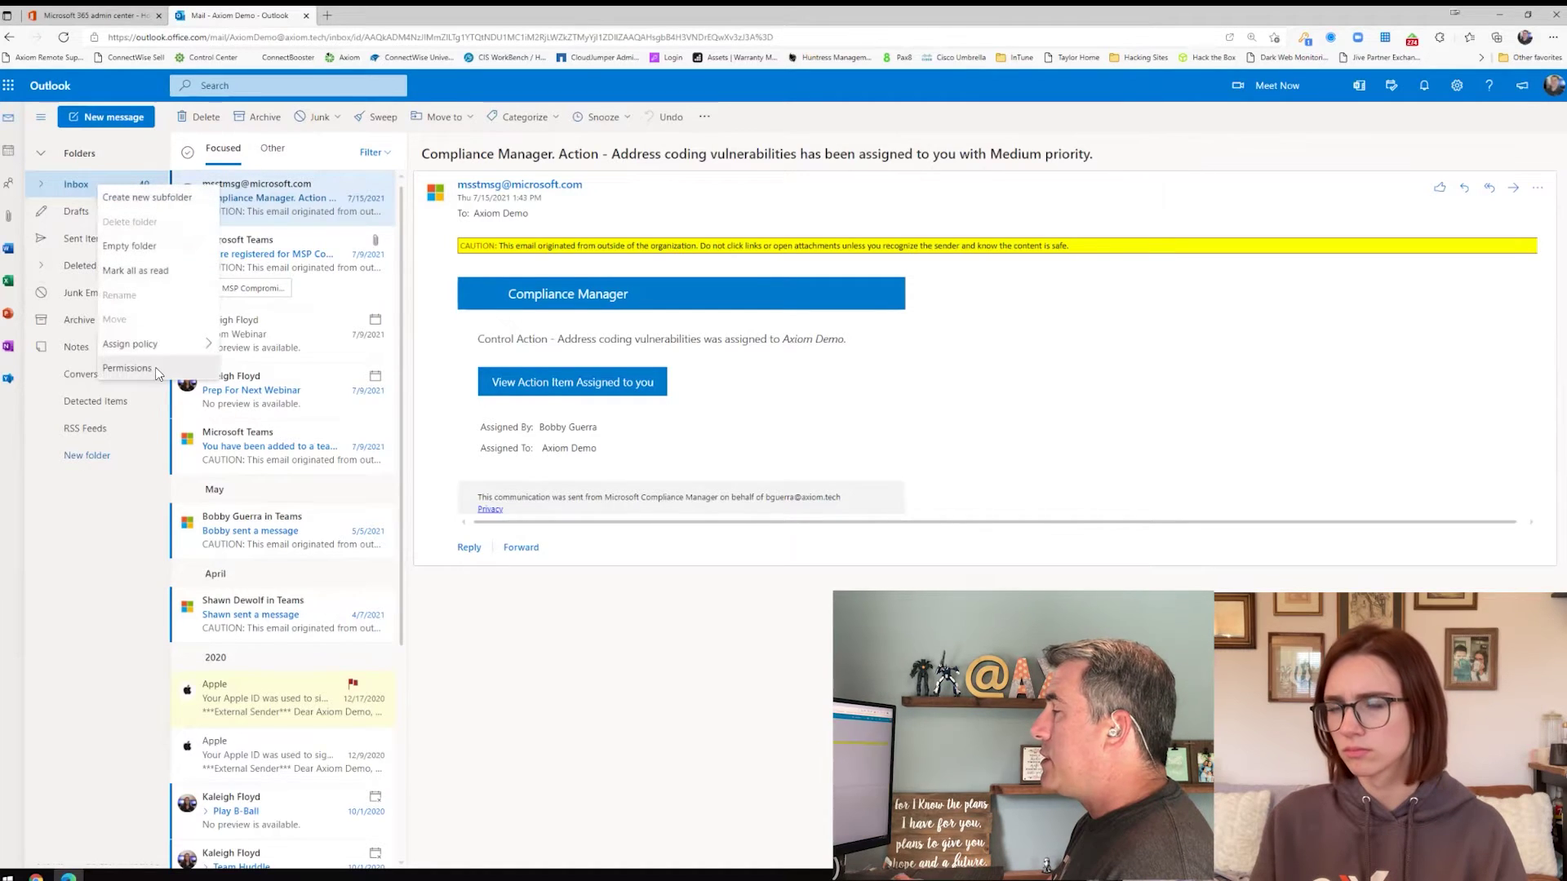
click(126, 368)
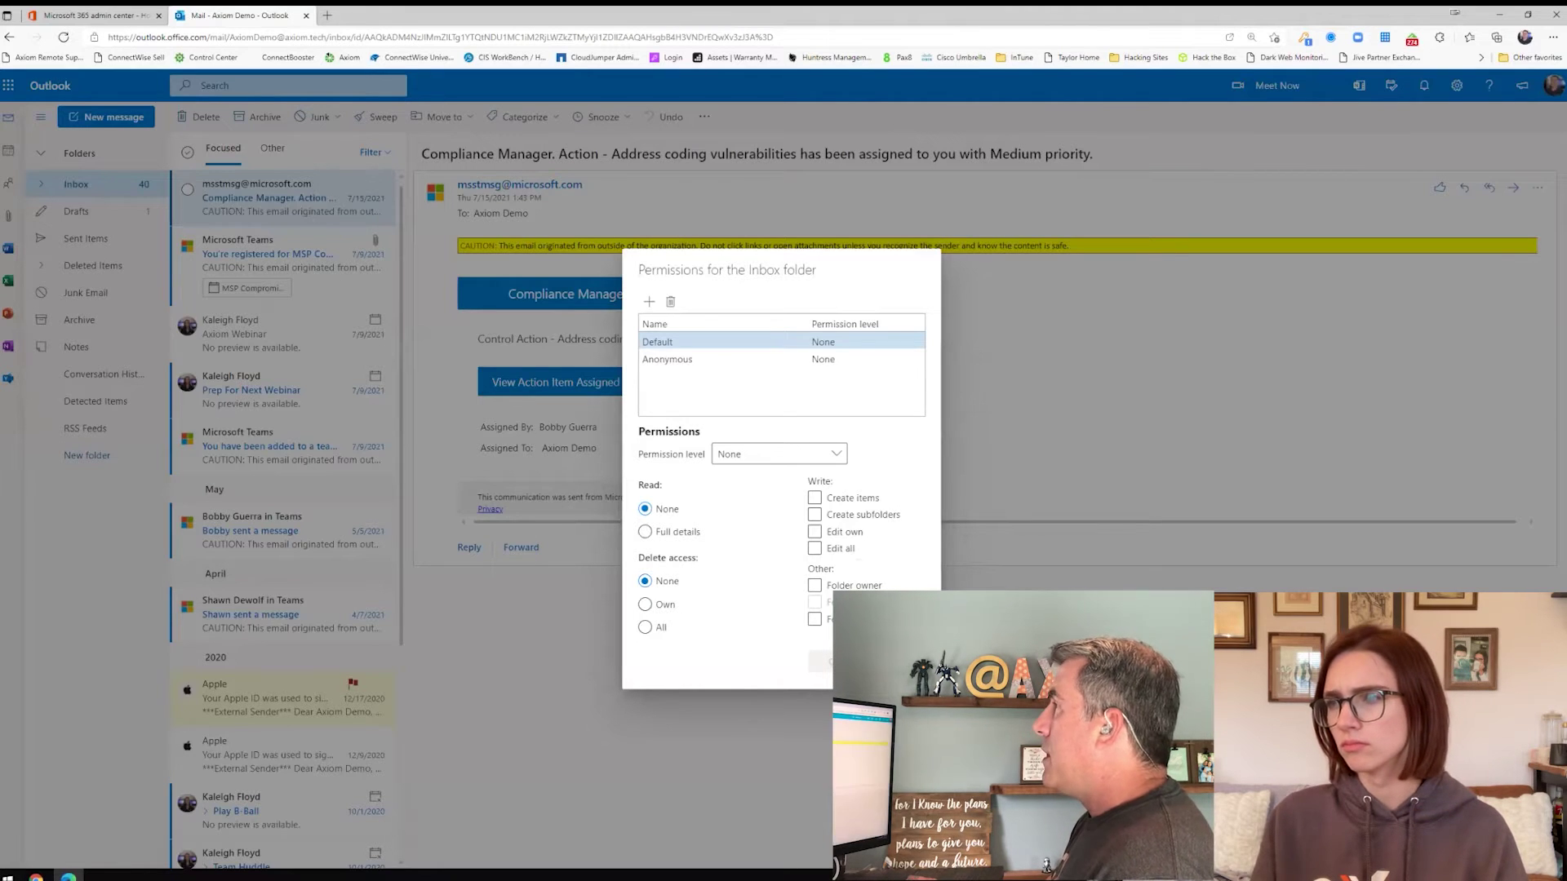
click(1099, 434)
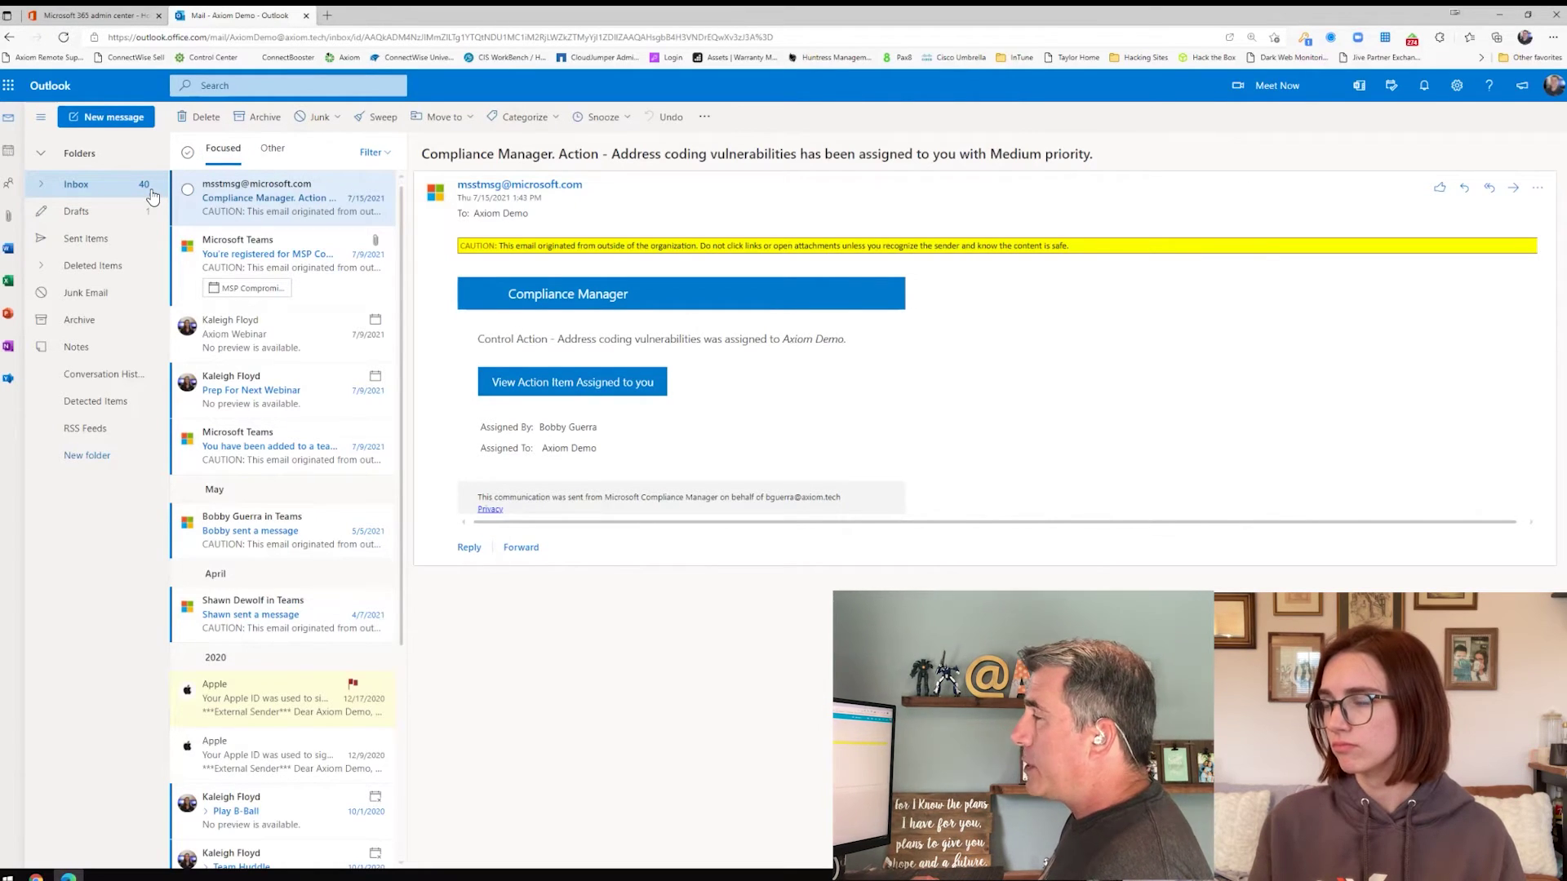
In the Microsoft 365 admin center, create an access link to the Axiom Demo user's OneDrive files
key(ctrl+shift+Tab)
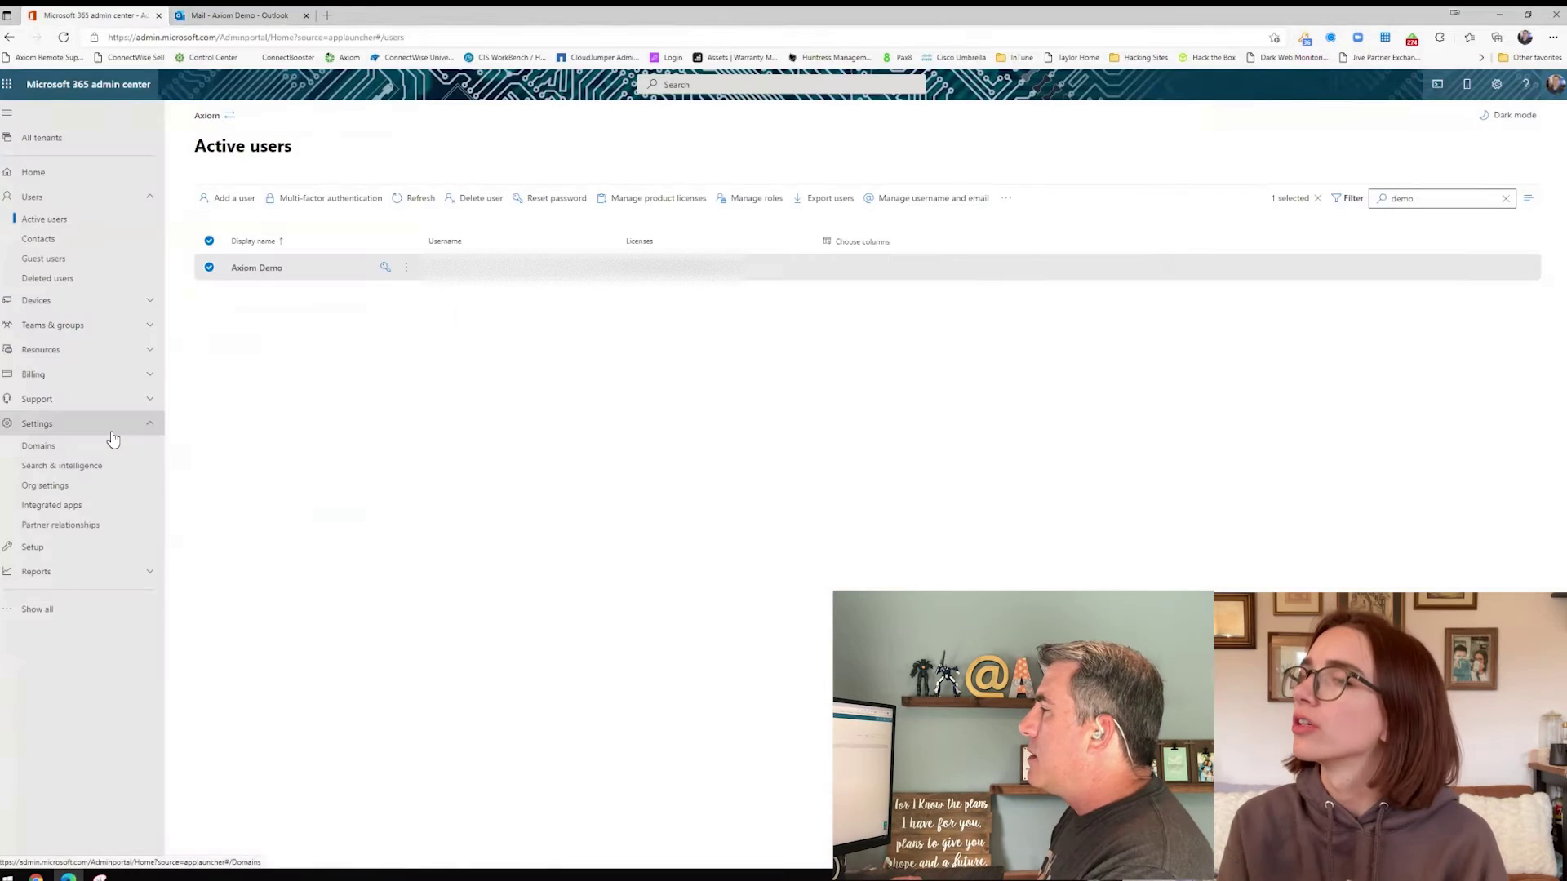
click(260, 269)
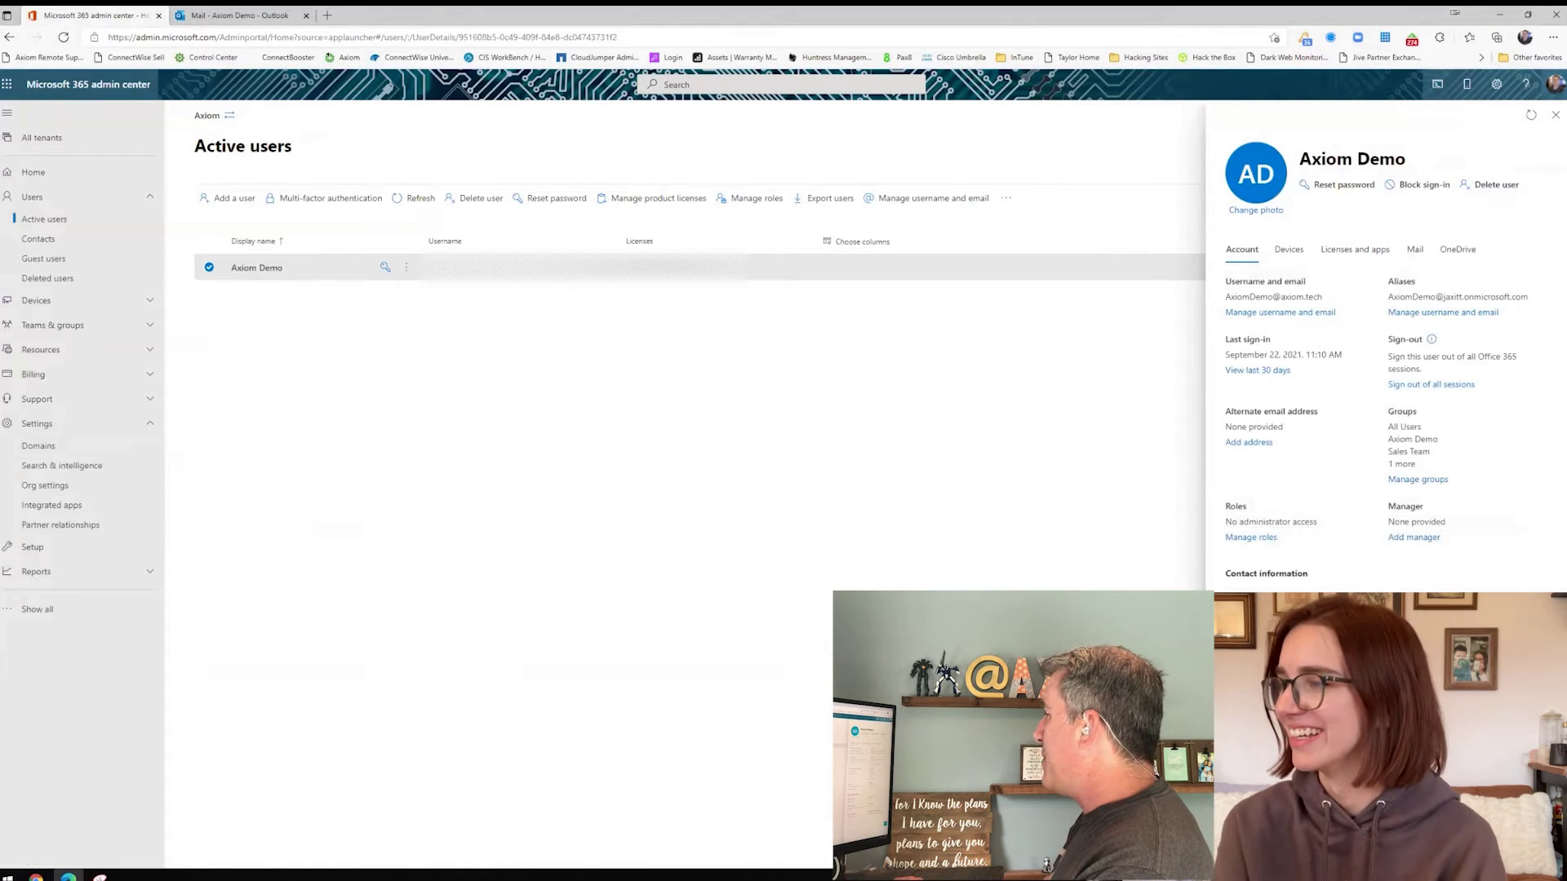
click(1457, 249)
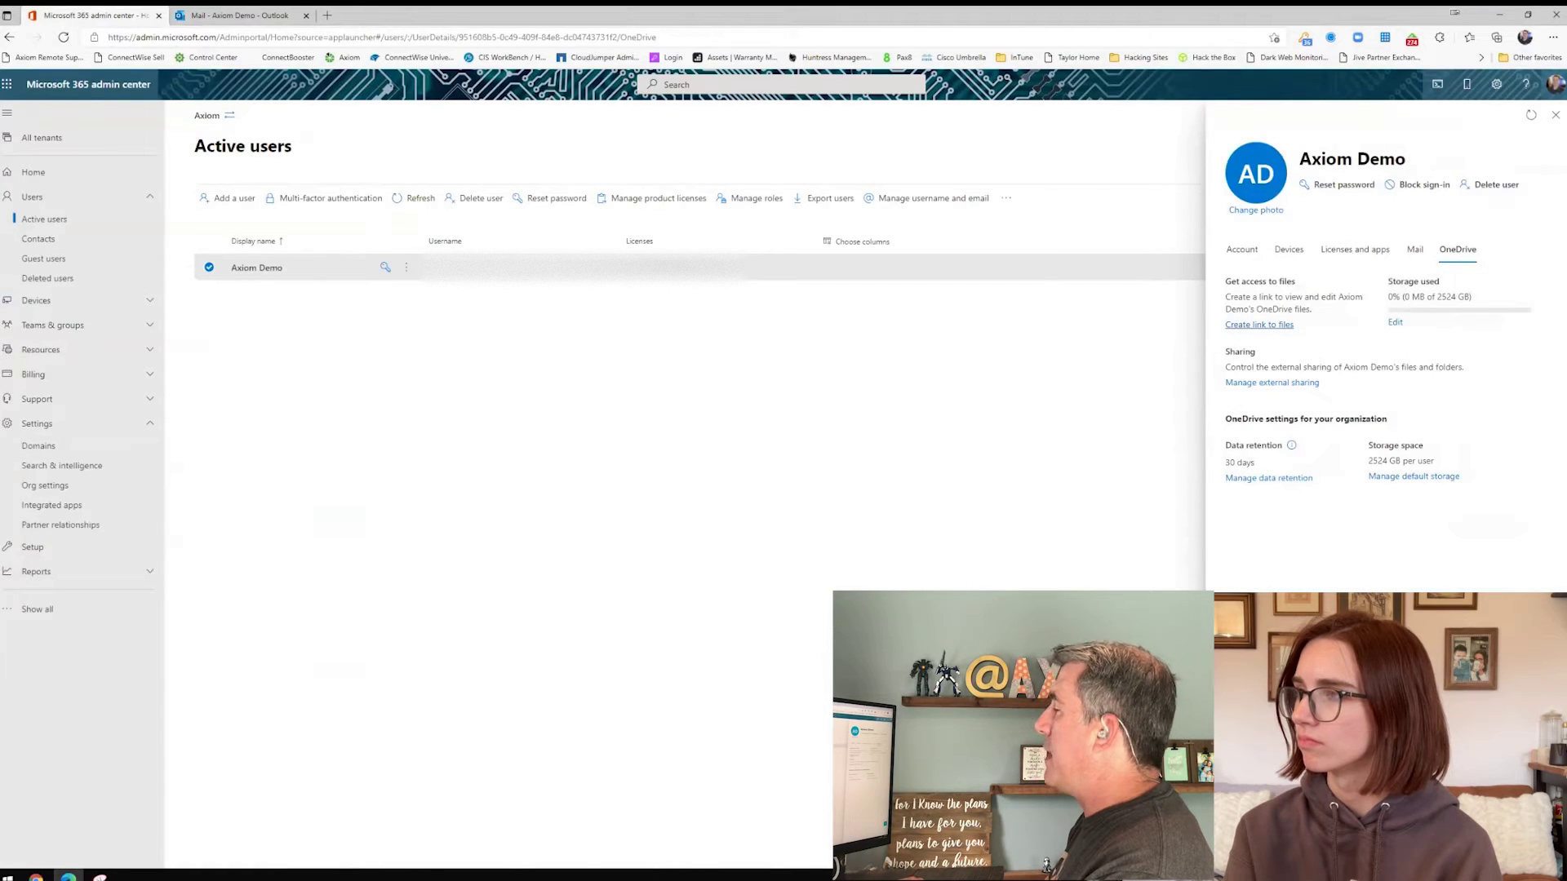
click(1259, 324)
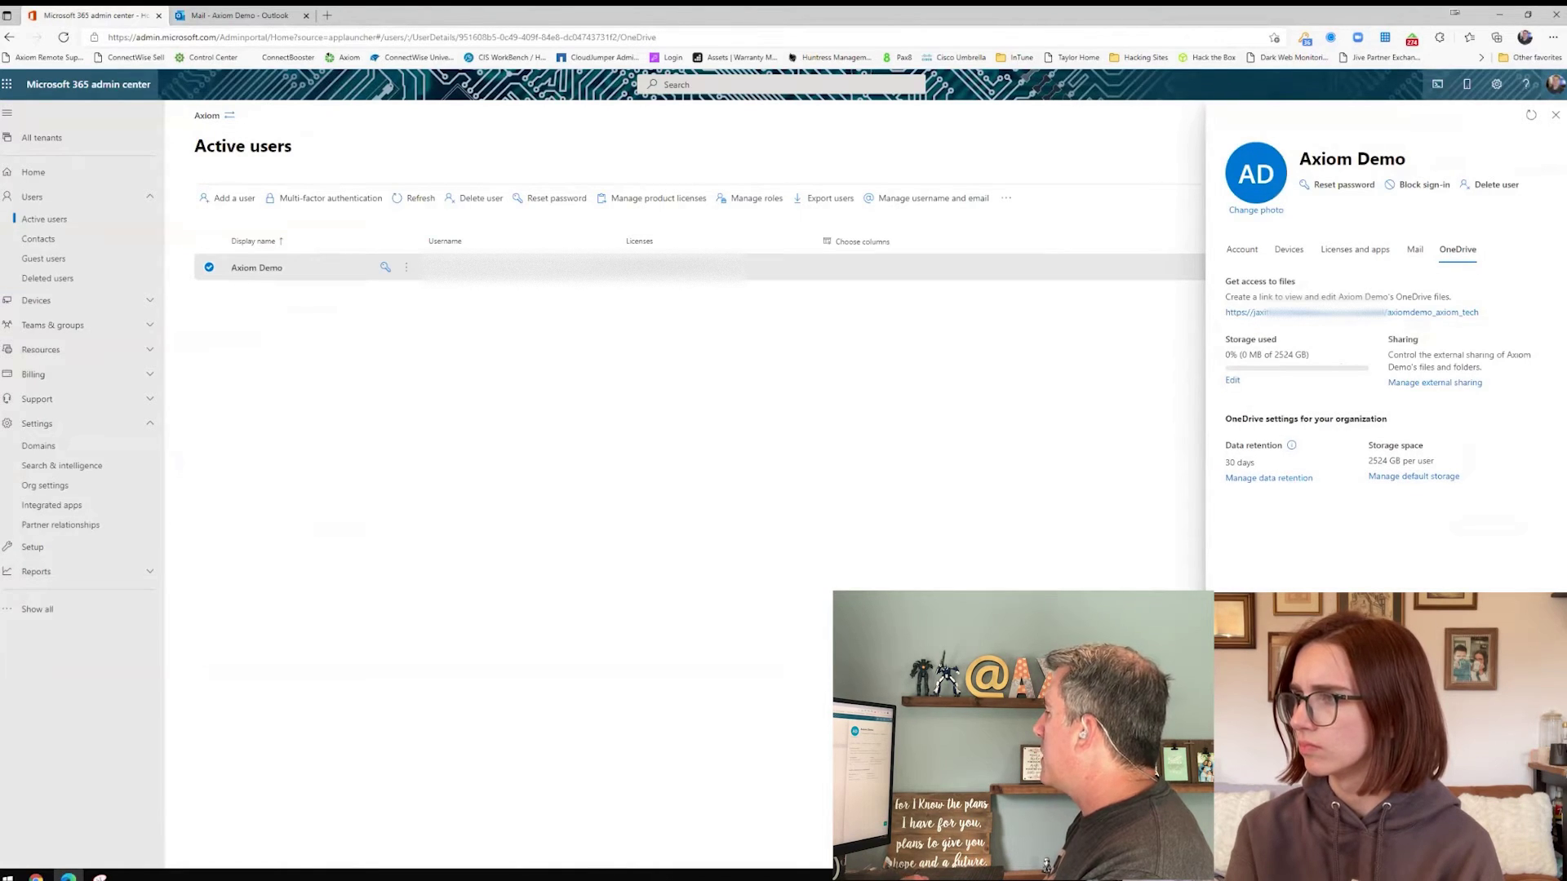
Copy the generated OneDrive link and open it in a new browser tab
right_click(1367, 315)
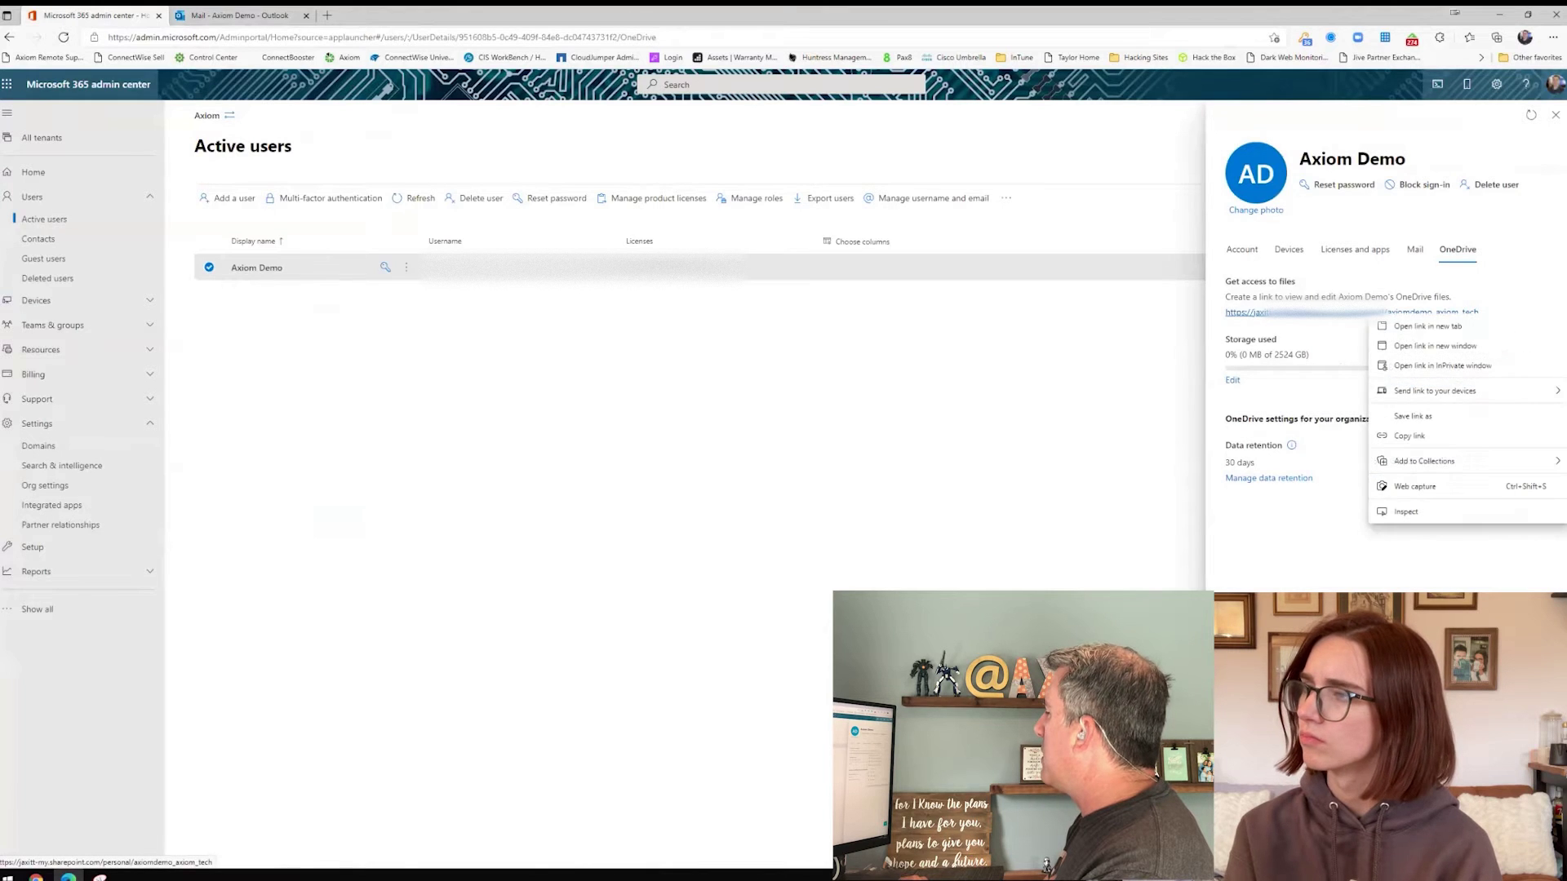
click(1412, 435)
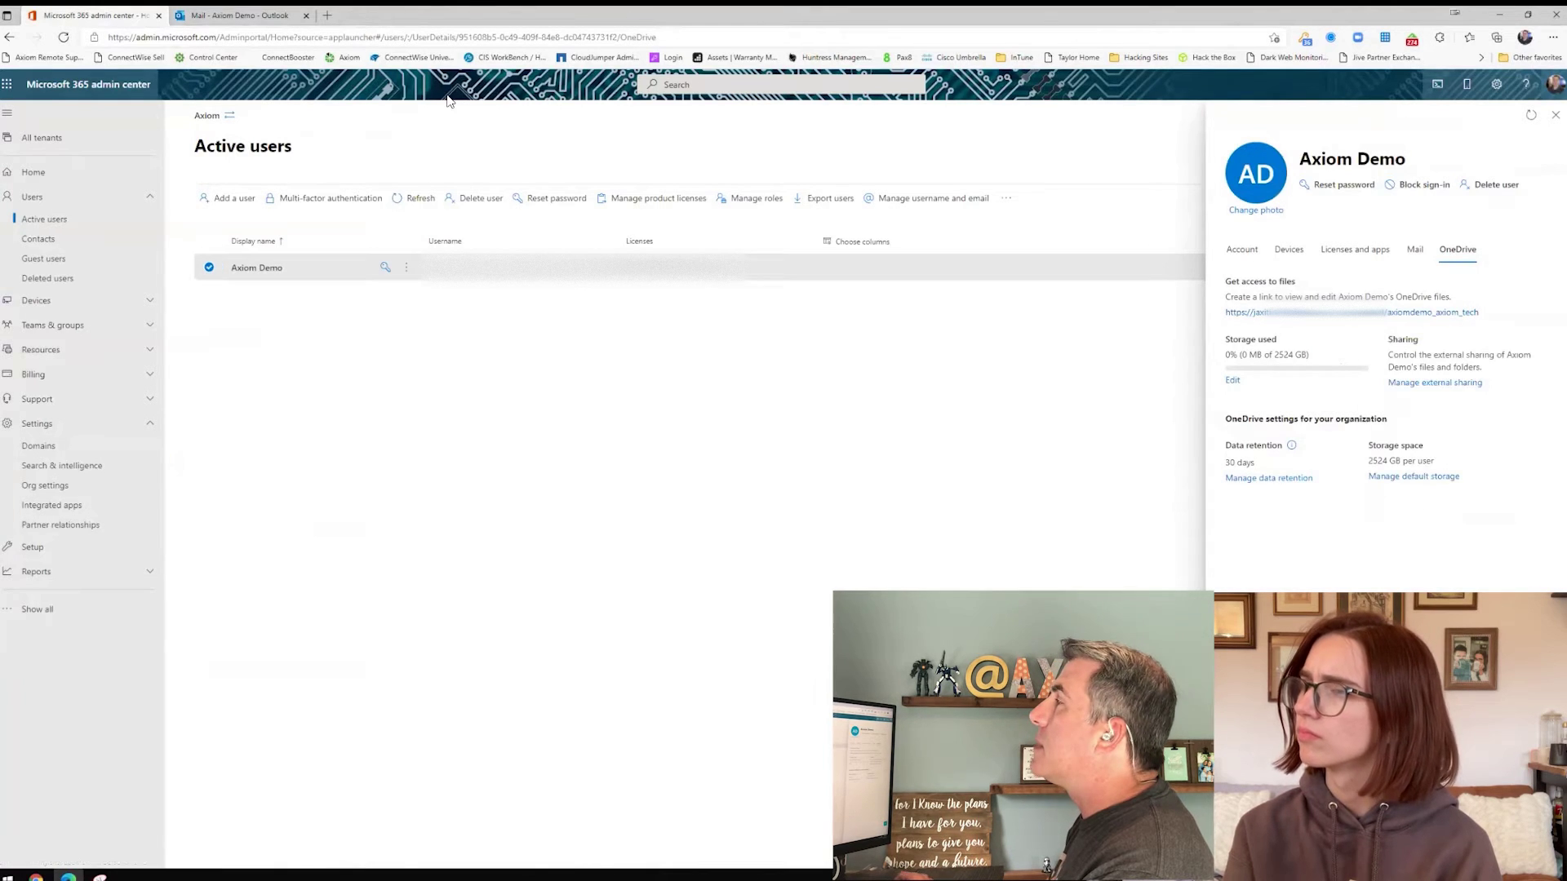
click(327, 17)
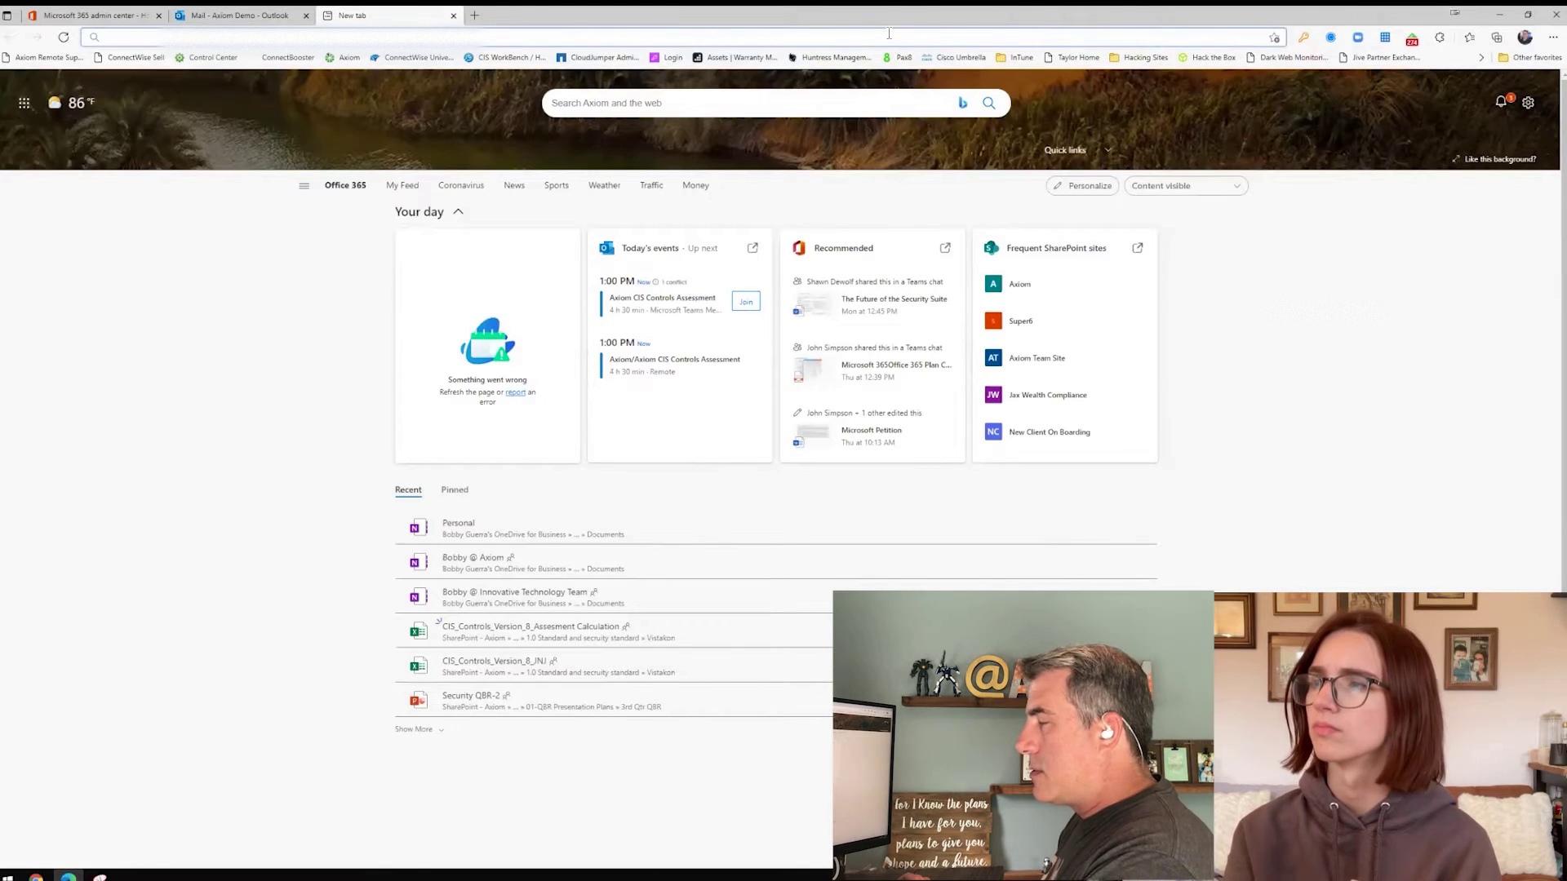
key(ctrl+v)
key(Return)
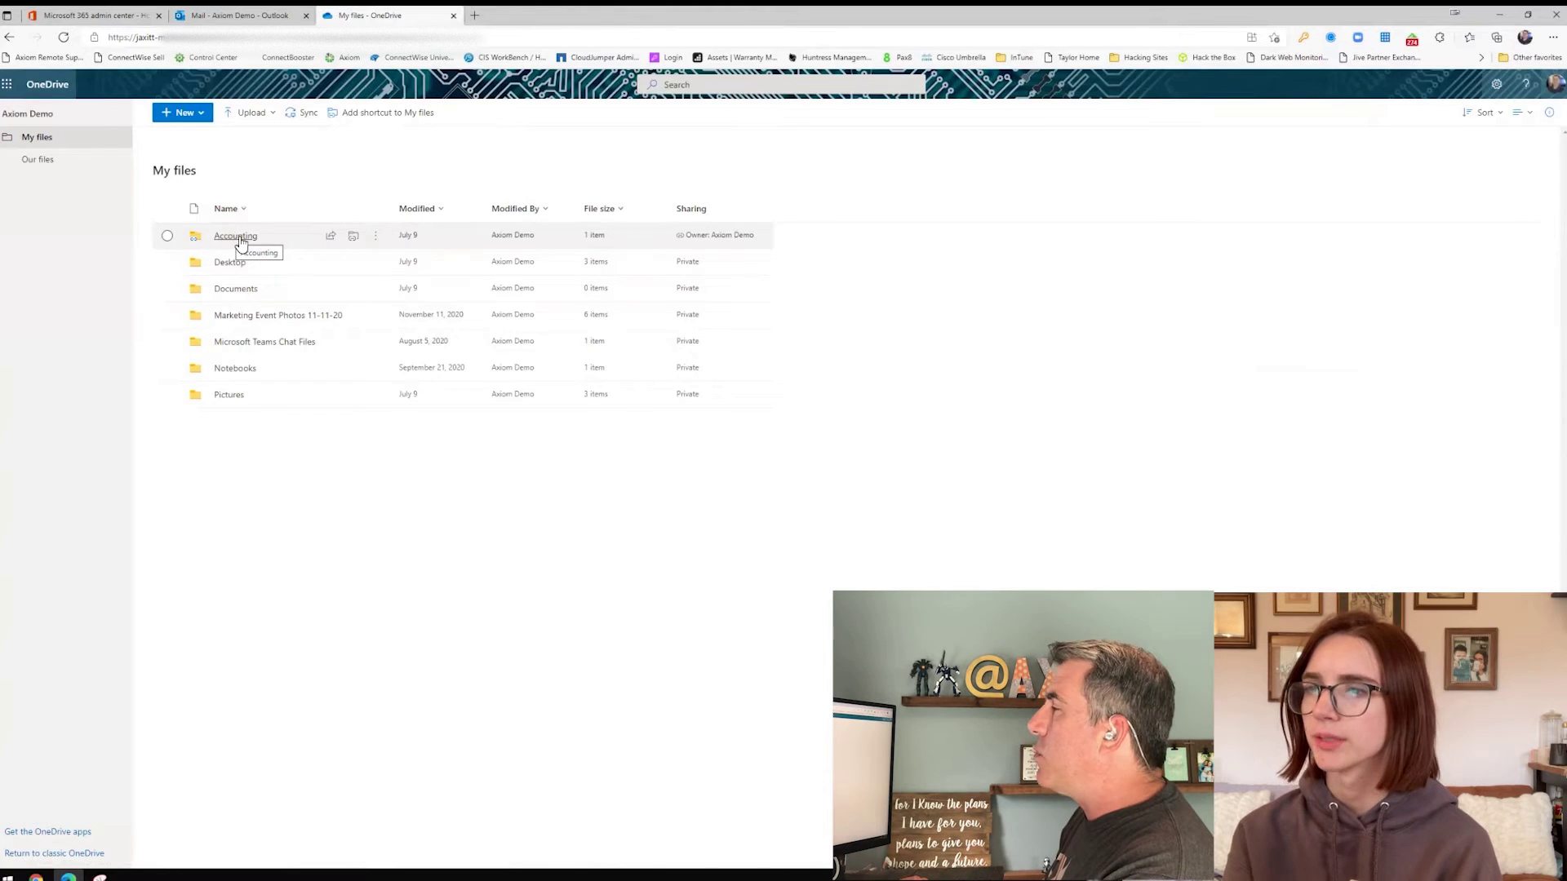
Look inside the Accounting folder of the Axiom Demo OneDrive and return to My files
click(239, 239)
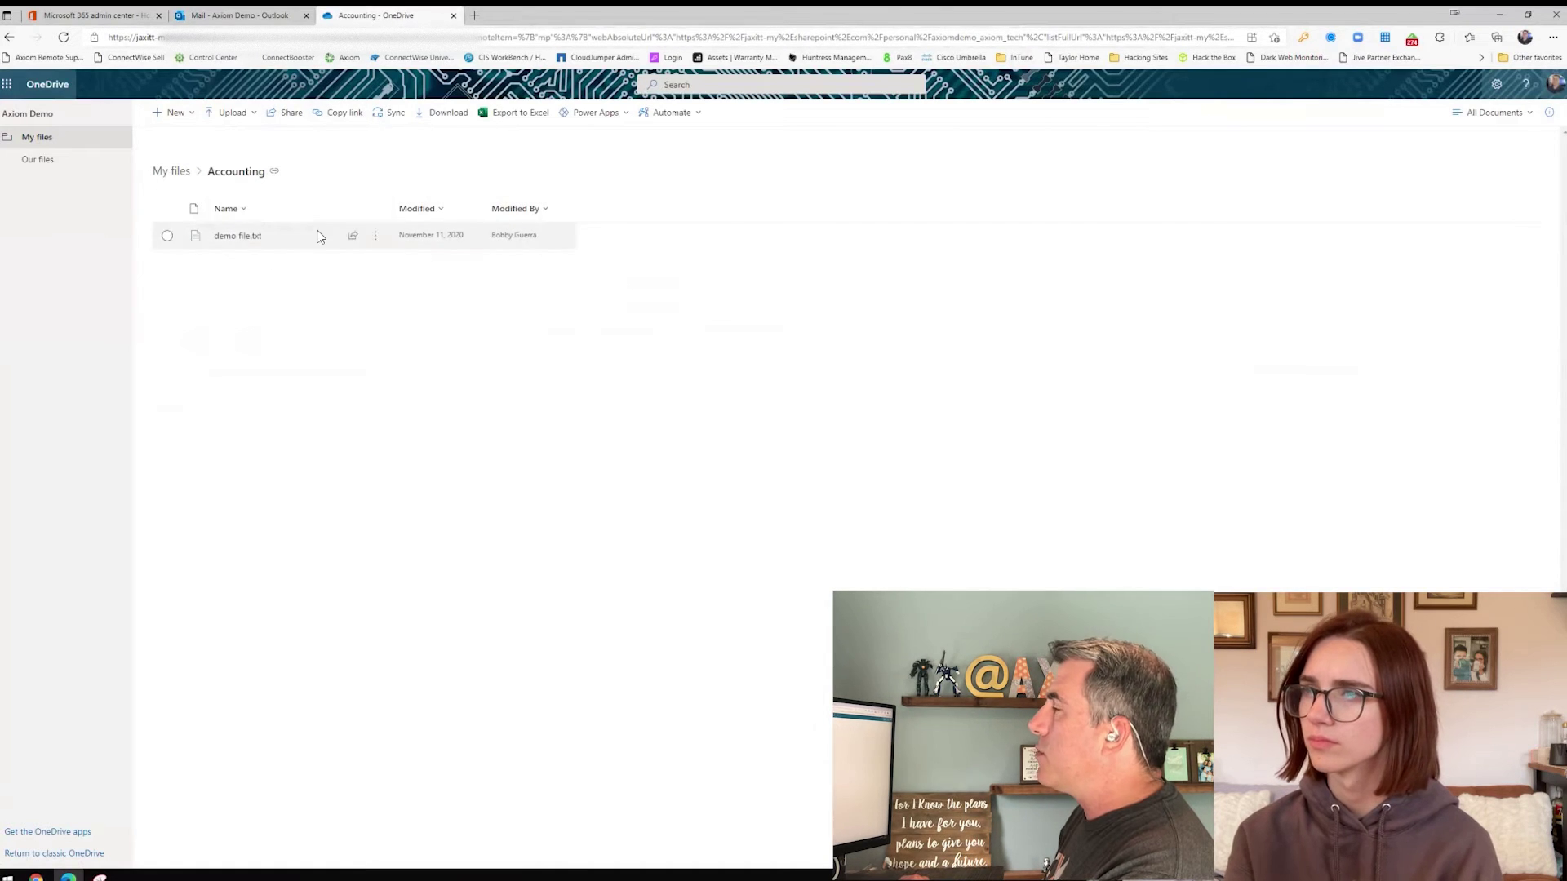
click(9, 37)
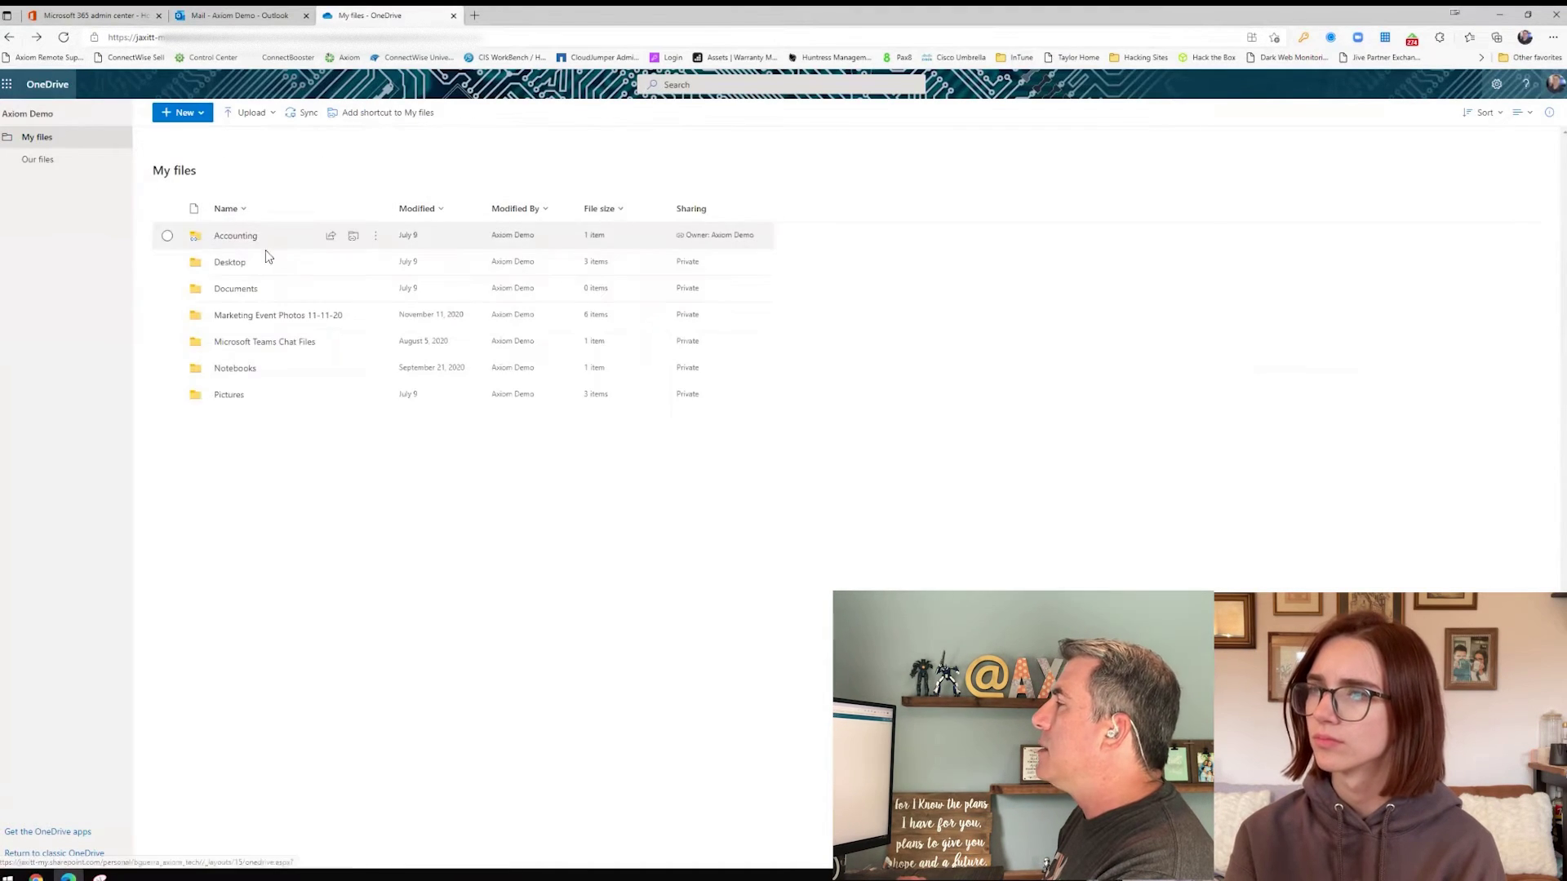
Switch to the Chrome window with the Axiom Demo user's own OneDrive and check who has access to the Desktop folder
click(270, 20)
mouse_move(46, 874)
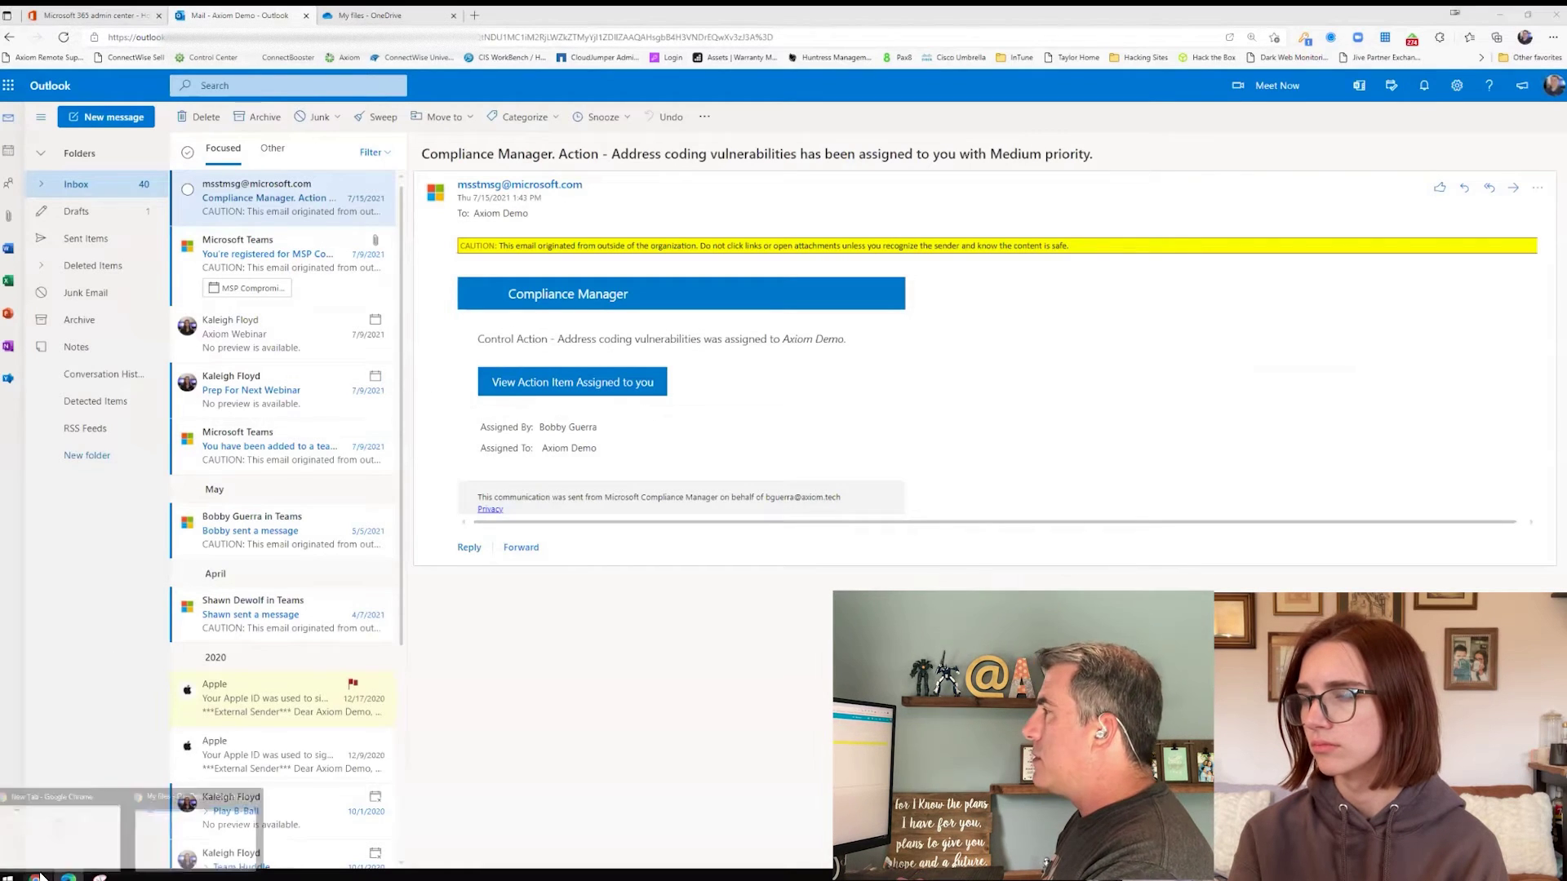
click(171, 824)
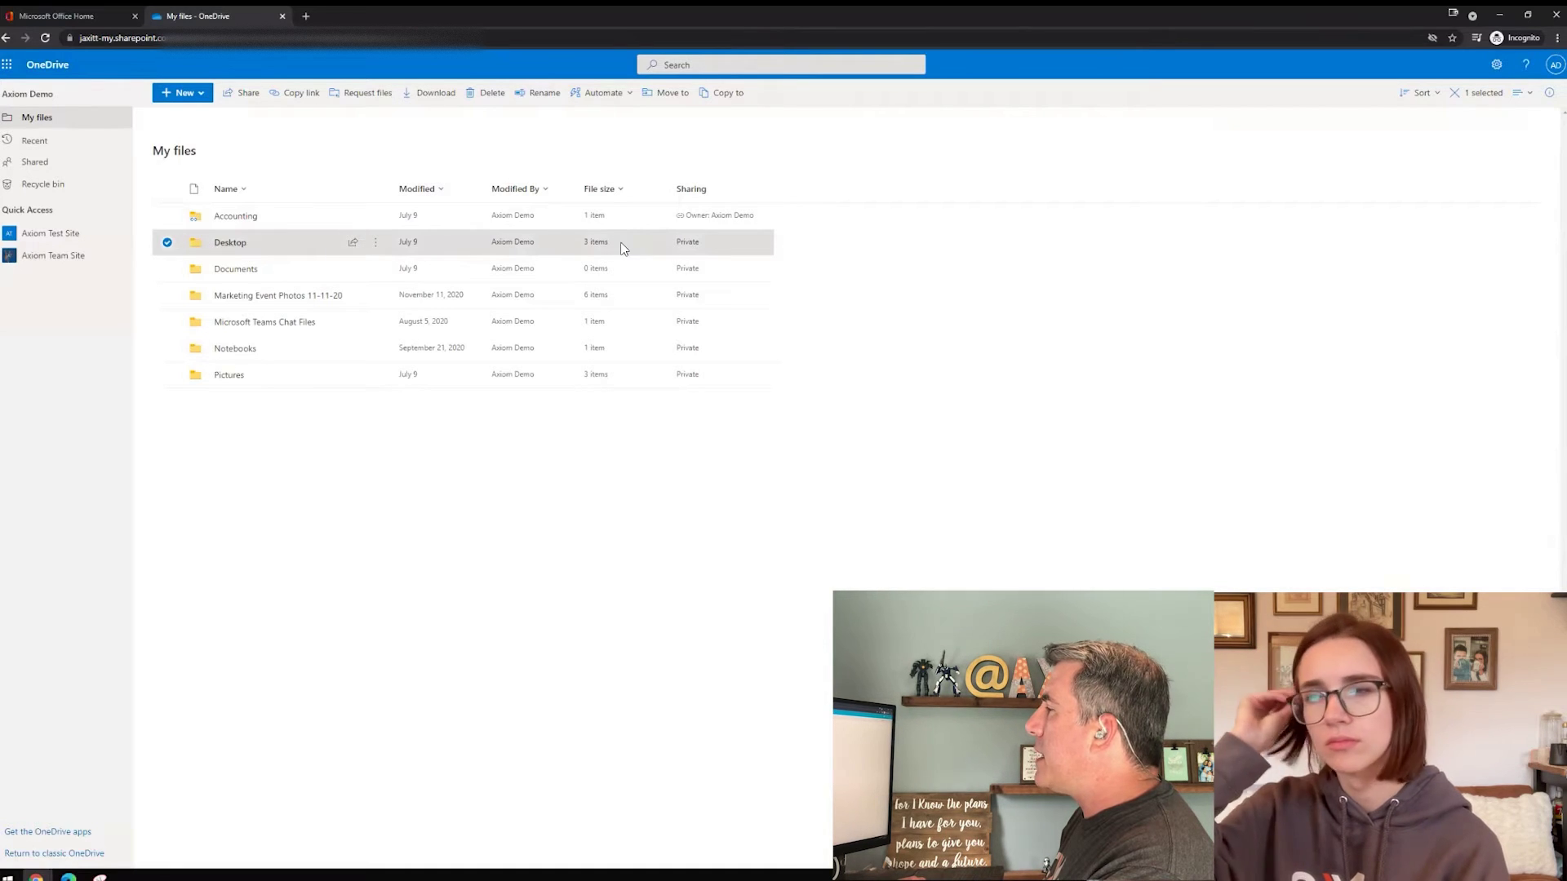
click(378, 249)
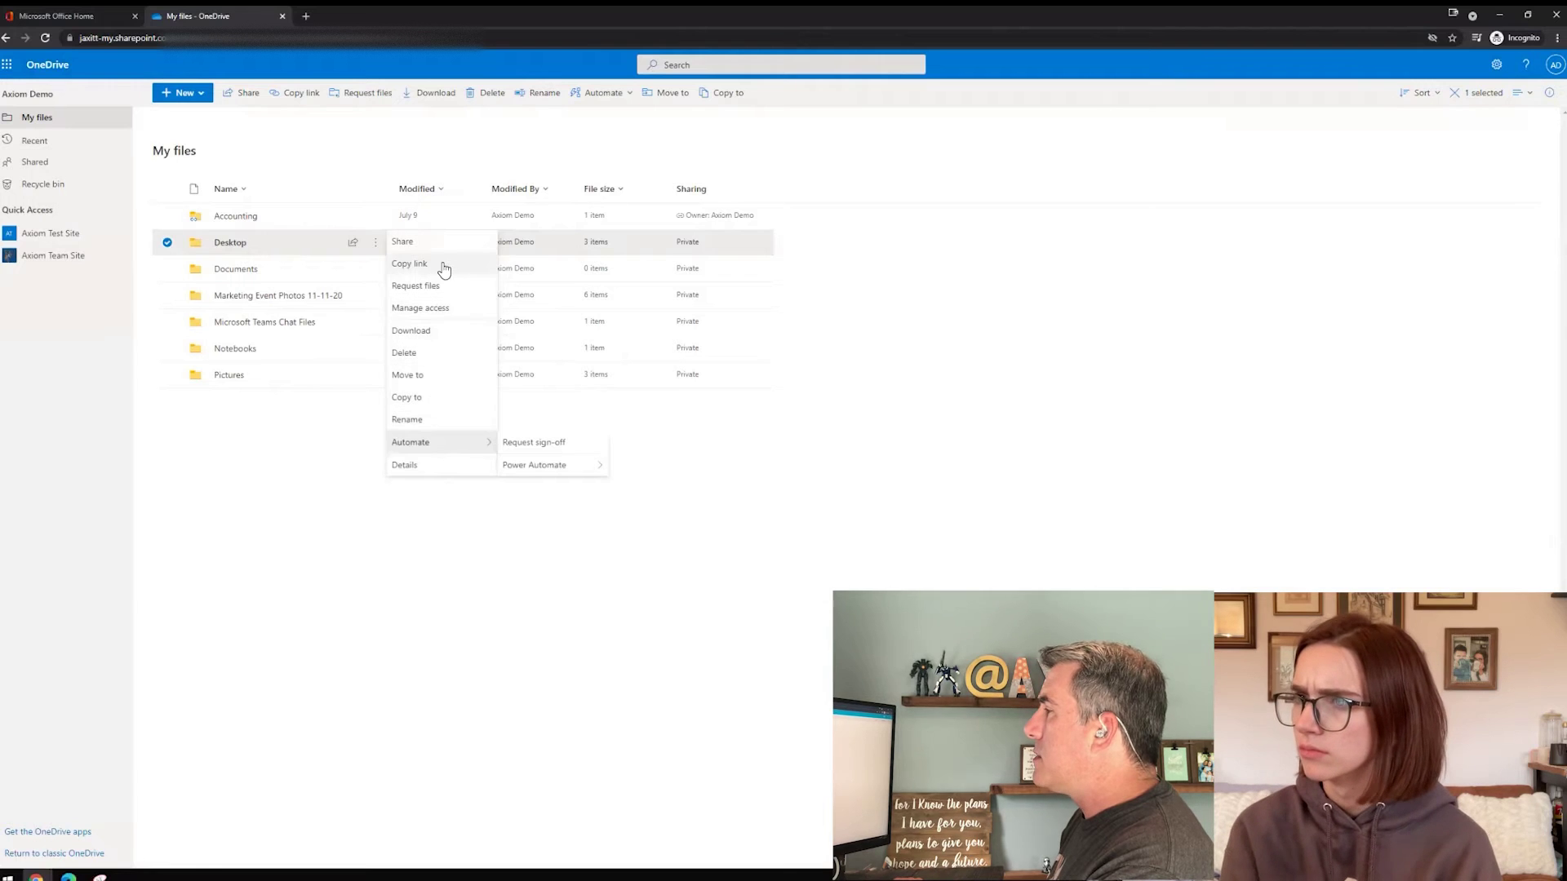
click(439, 310)
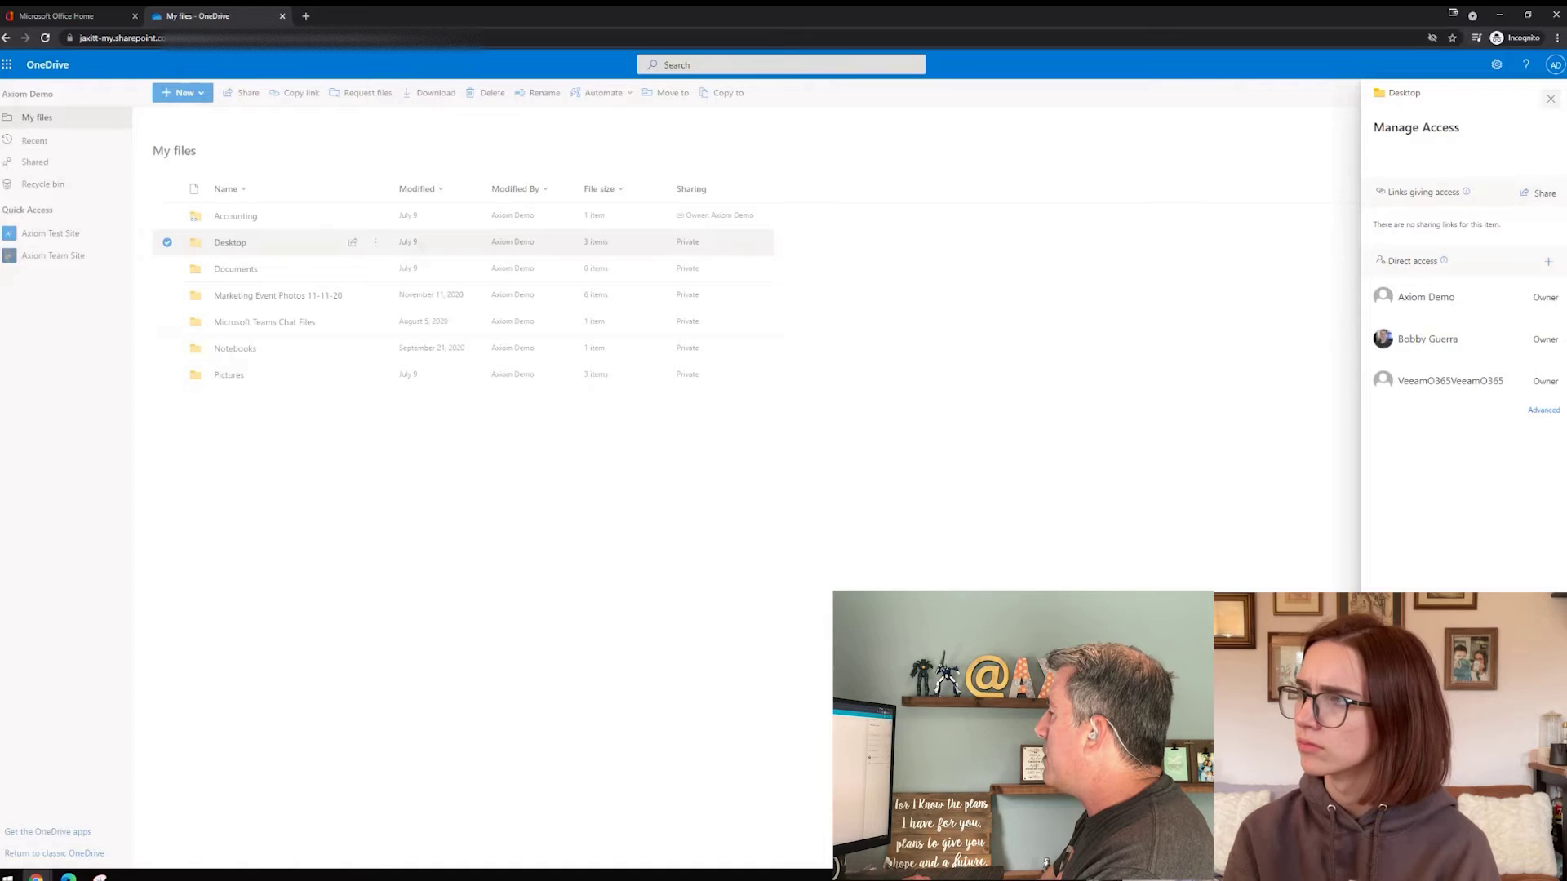
click(1551, 99)
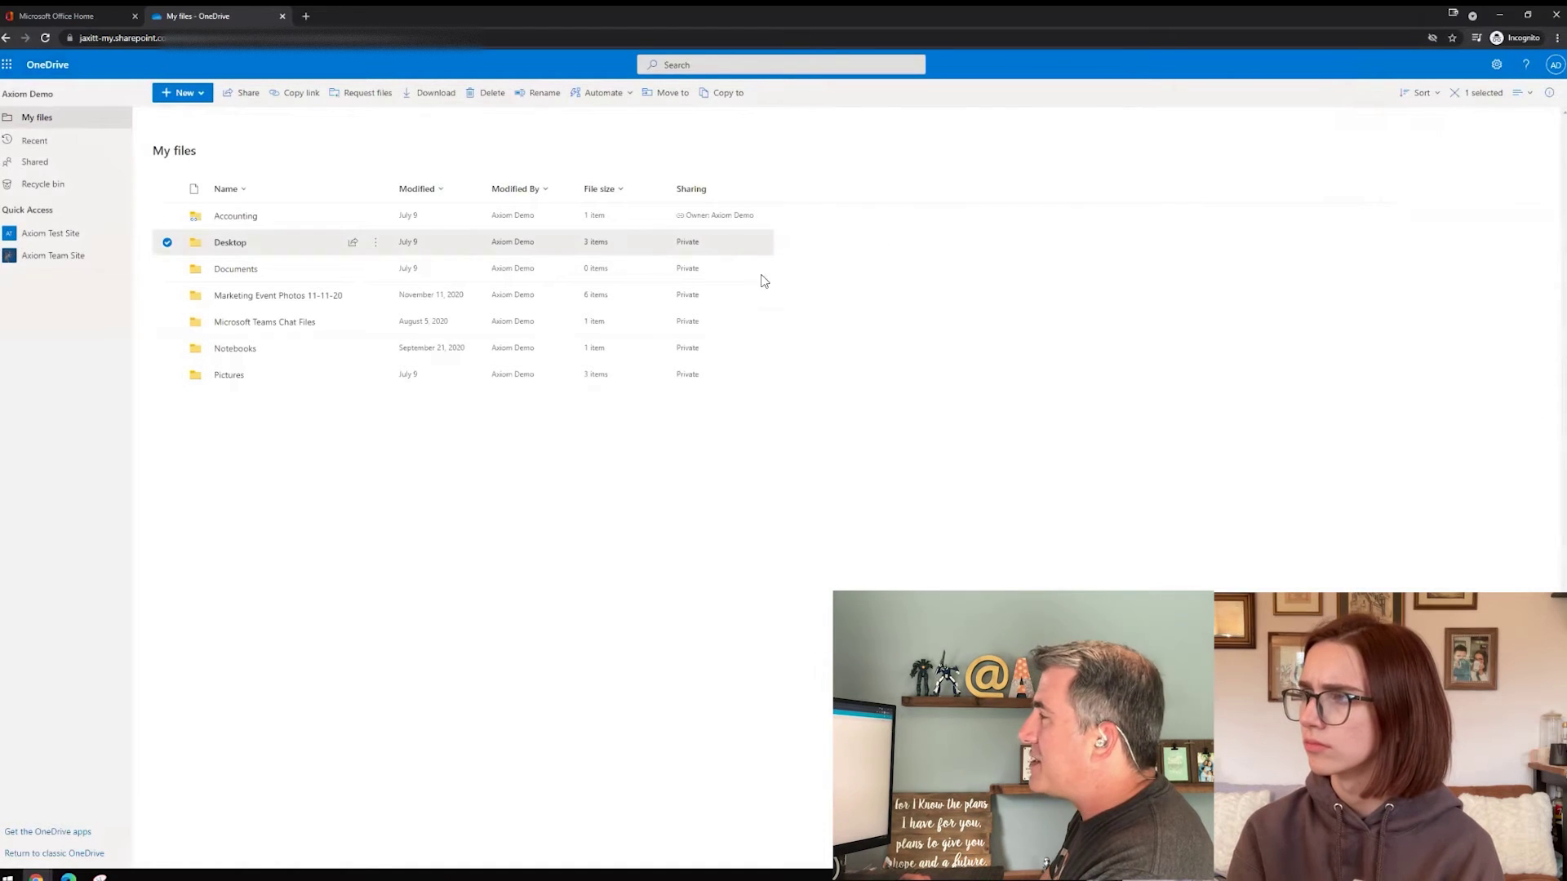